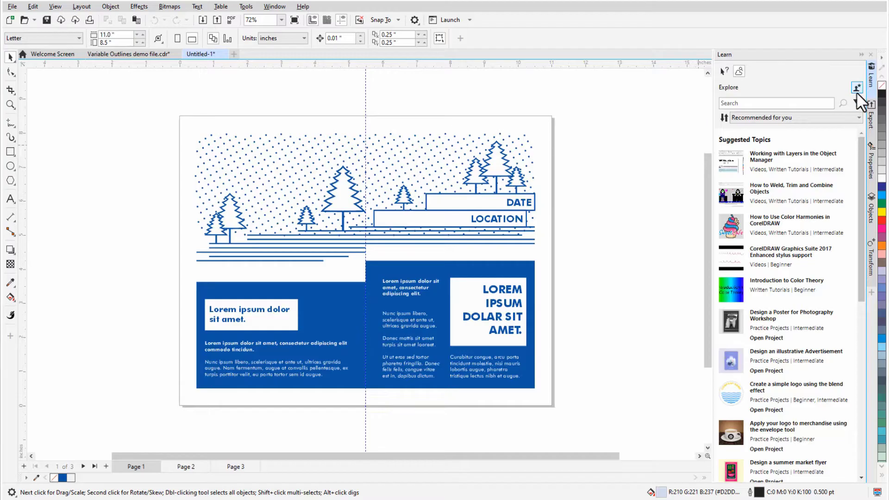
# - Update the learning profile's project types by adding Art and Illustration and Branding and removing Infographics and Printing and Production
pyautogui.click(856, 90)
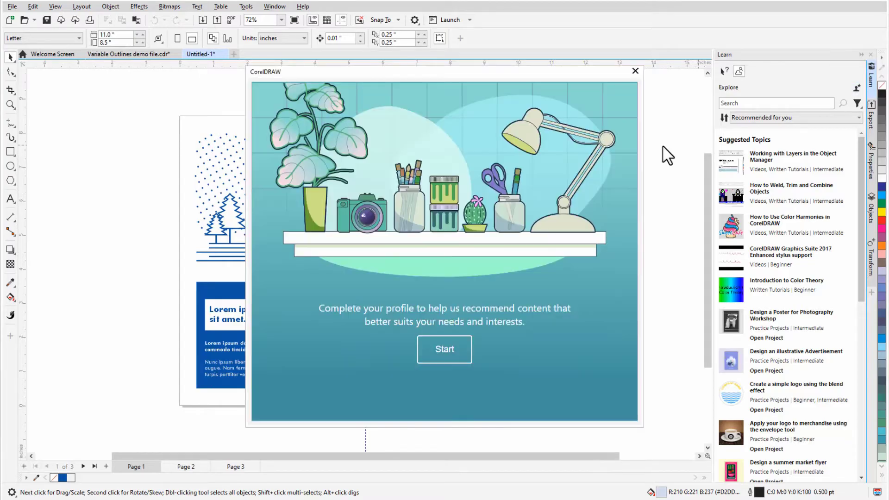
pyautogui.click(445, 351)
pyautogui.click(472, 394)
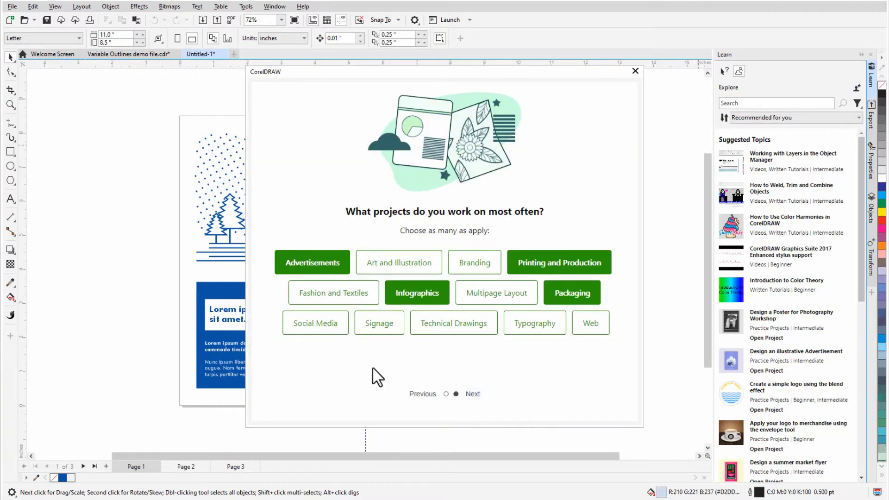
pyautogui.click(393, 268)
pyautogui.click(416, 293)
pyautogui.click(474, 262)
pyautogui.click(535, 266)
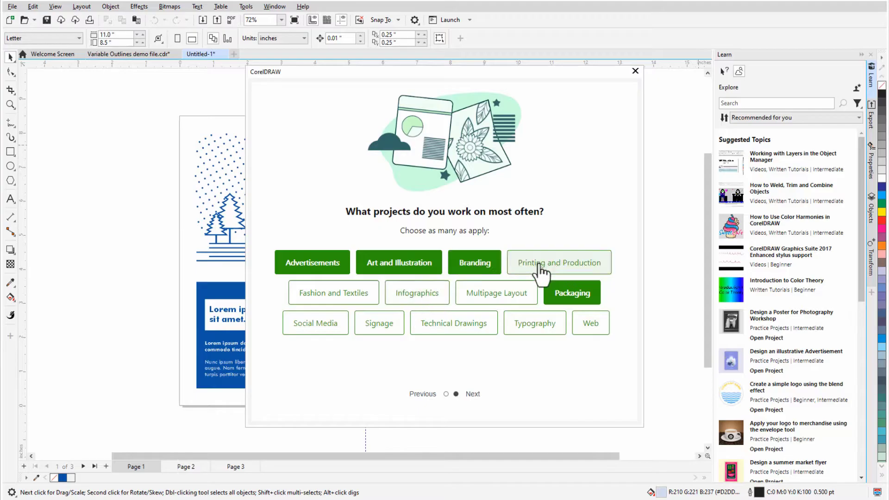
pyautogui.click(472, 394)
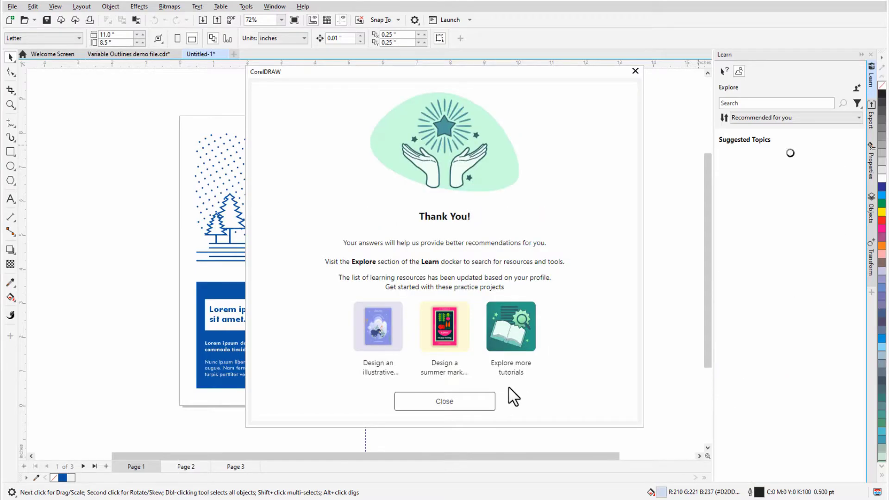
pyautogui.click(475, 409)
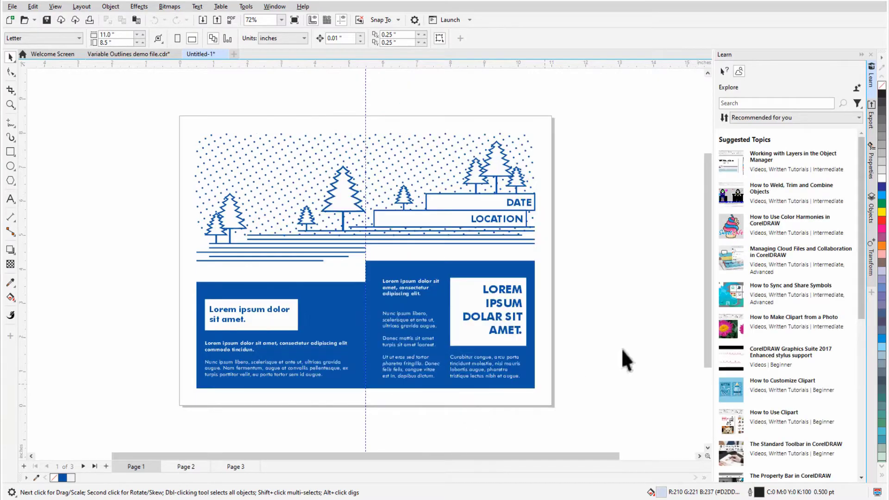
# - Filter the Explore suggestions to Practice Projects only, excluding Tool Hints, Written Tutorials, Videos and Help Topics
pyautogui.click(858, 104)
pyautogui.click(856, 116)
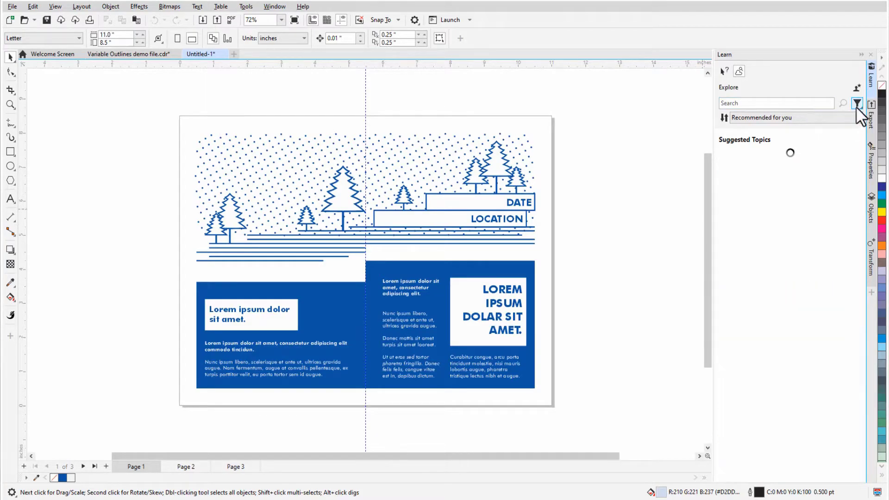
pyautogui.click(856, 105)
pyautogui.click(845, 139)
pyautogui.click(858, 105)
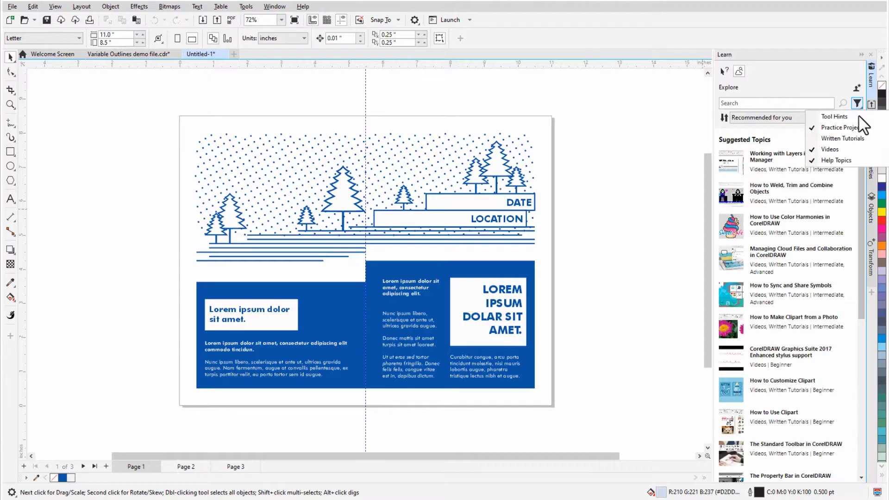
pyautogui.click(854, 148)
pyautogui.click(858, 104)
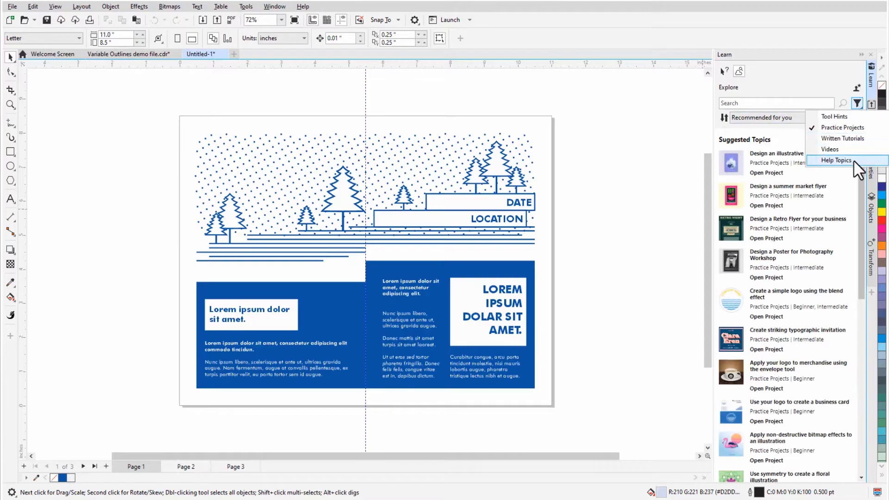
pyautogui.click(854, 160)
# - Check the sort options for the suggested topics, keep Recommended for you, and choose the illustrative advertisement practice project
pyautogui.click(756, 118)
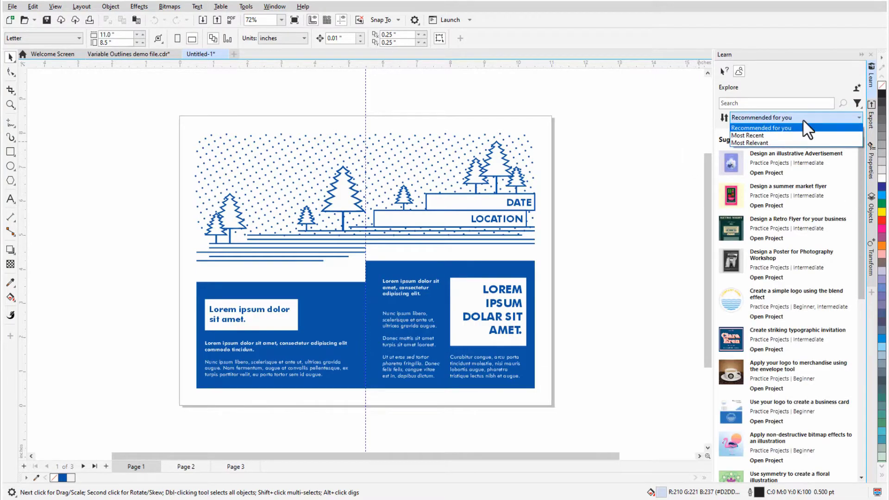
pyautogui.click(802, 118)
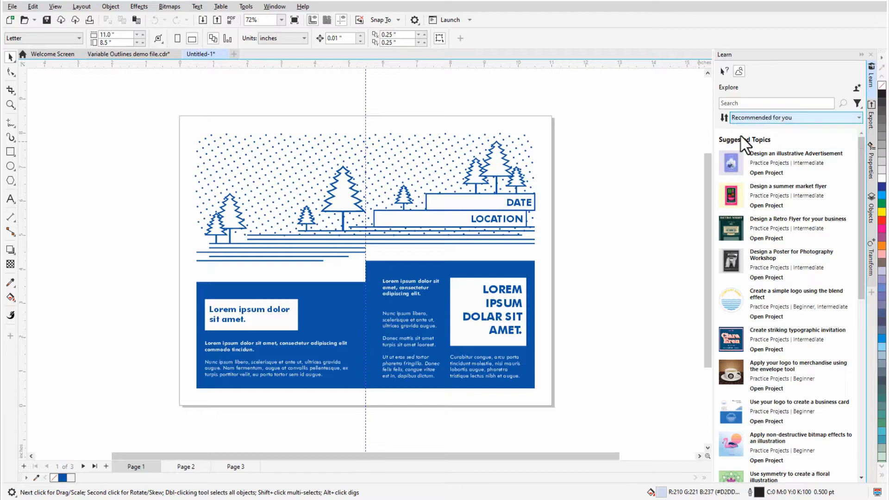
pyautogui.click(770, 165)
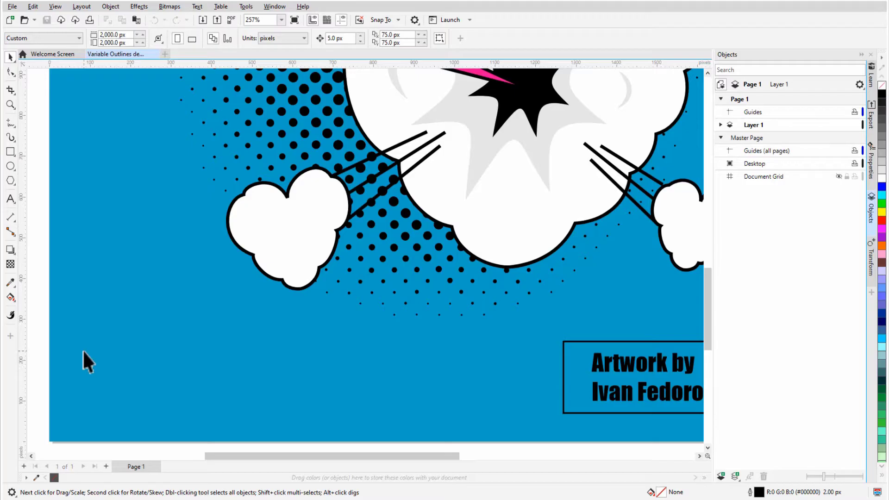
# - Add a variable outline node on the lower-left cloud's right edge, widen it to about 11.6 px per side, and set Side 2 to 0 px
pyautogui.click(11, 316)
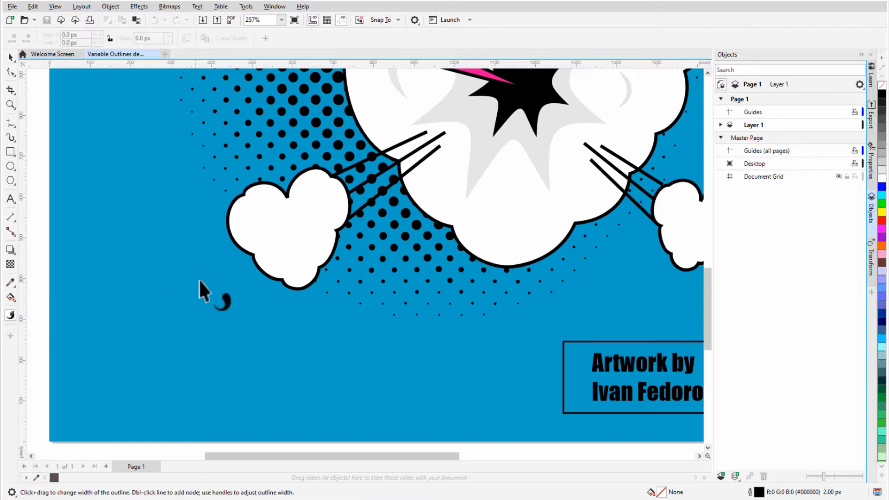
pyautogui.click(242, 249)
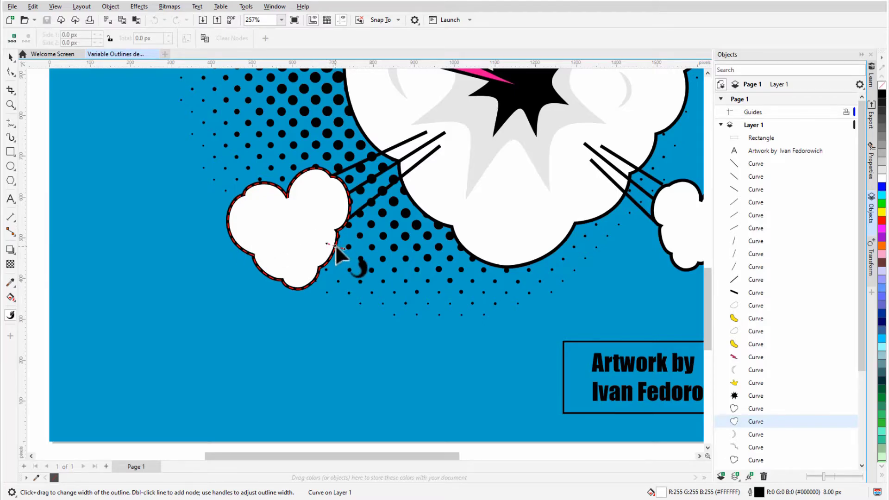
pyautogui.click(336, 246)
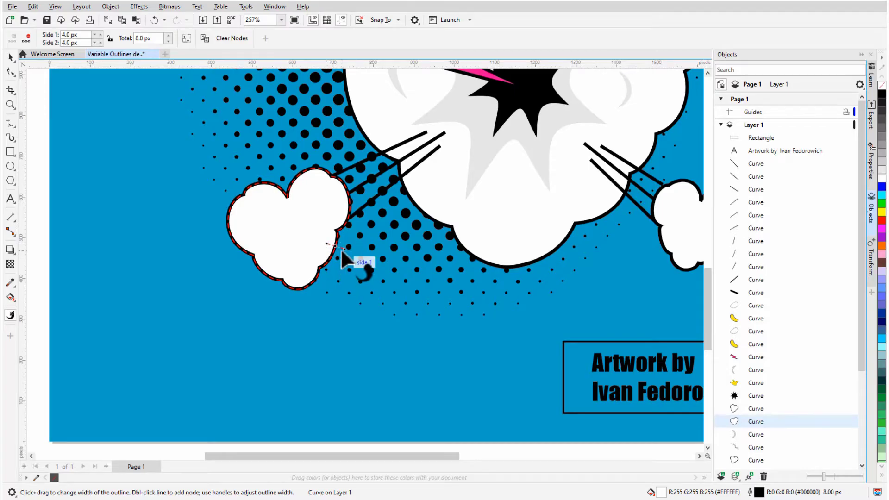
pyautogui.moveTo(344, 252); pyautogui.dragTo(348, 253)
pyautogui.doubleClick(76, 42)
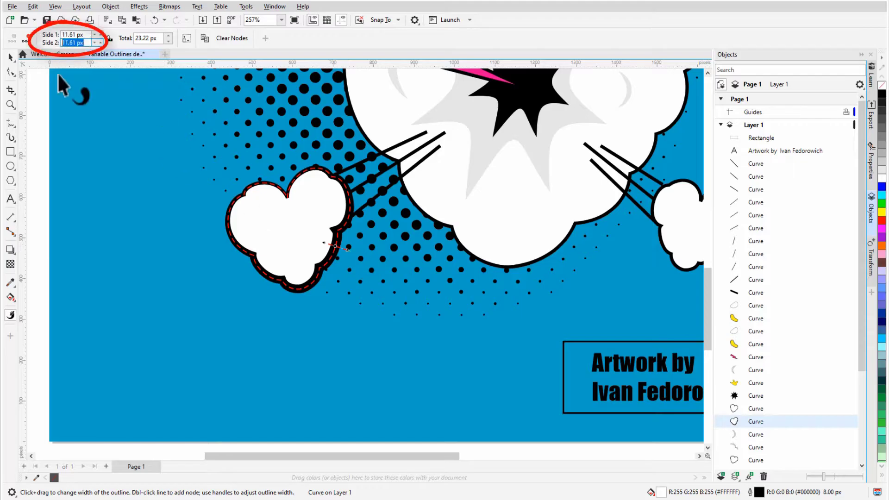
pyautogui.write('0')
pyautogui.press('Return')
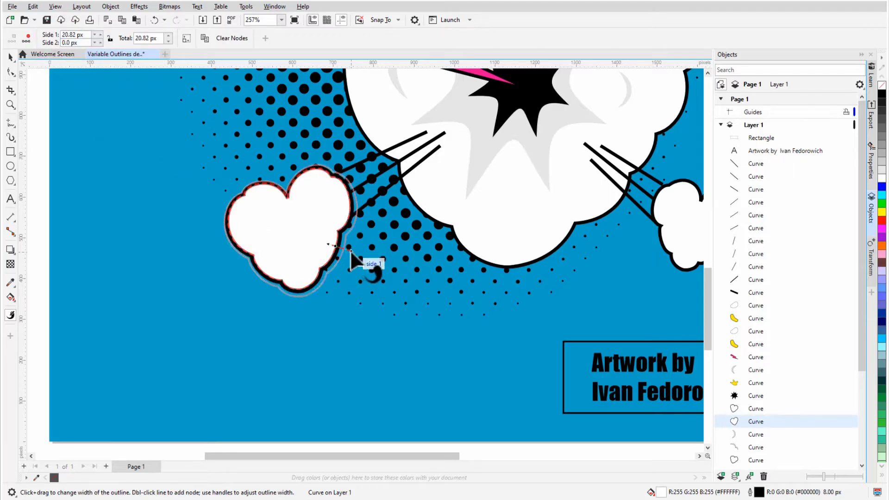
# - Add a second variable outline node on the same cloud's left edge and size it to about 2.95 px per side
pyautogui.click(227, 215)
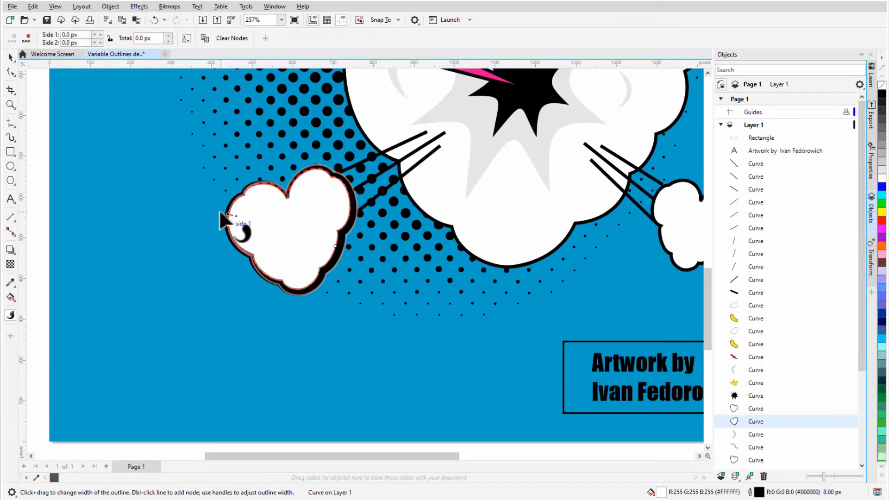
pyautogui.moveTo(214, 210); pyautogui.dragTo(209, 213)
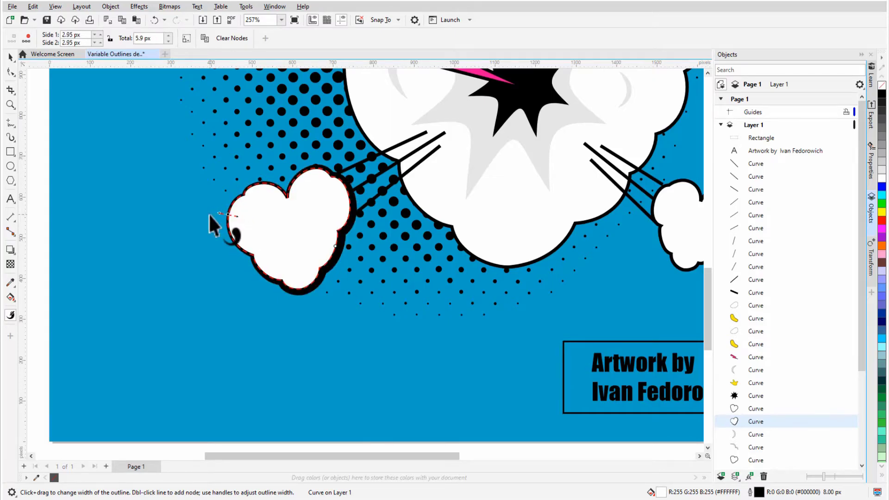
# - Examine the cloud's Variable Outline settings in its outline properties and in the Outline Pen dialog
pyautogui.click(872, 170)
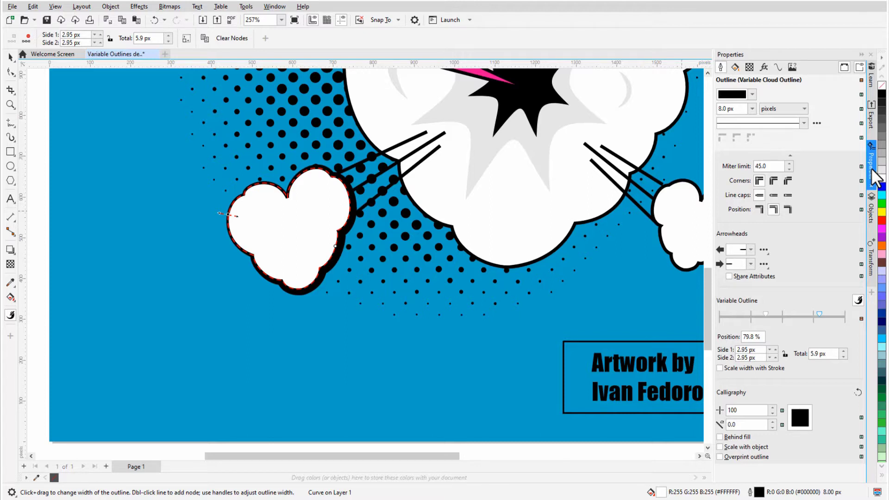
pyautogui.doubleClick(759, 492)
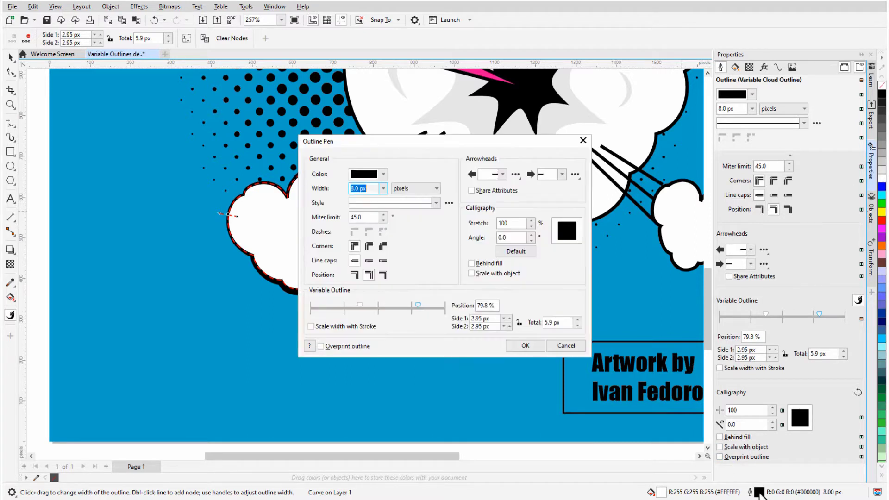
pyautogui.moveTo(526, 155); pyautogui.dragTo(609, 167)
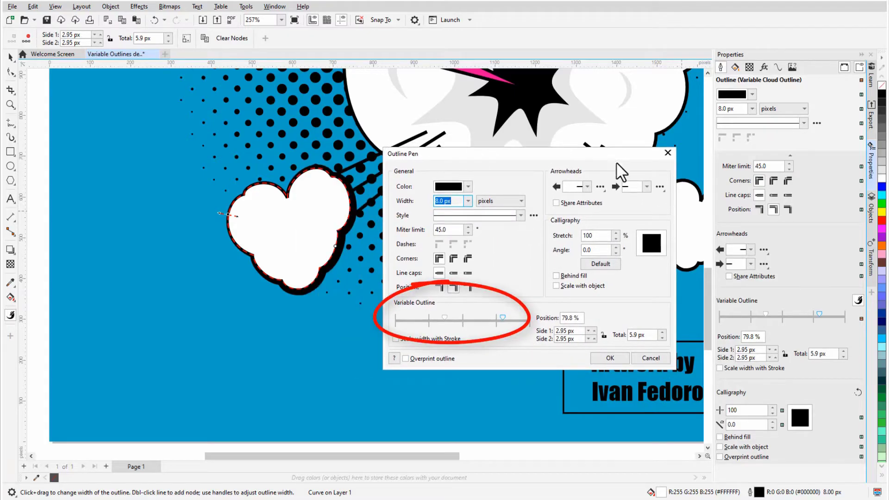
pyautogui.click(667, 153)
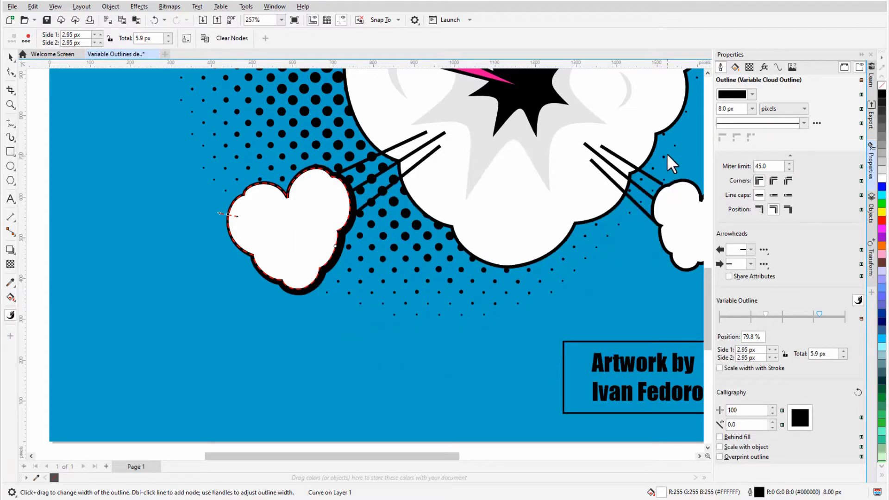
# - Return to the Variable Outline tool and apply a variable outline to the small lower-right cloud
pyautogui.click(11, 56)
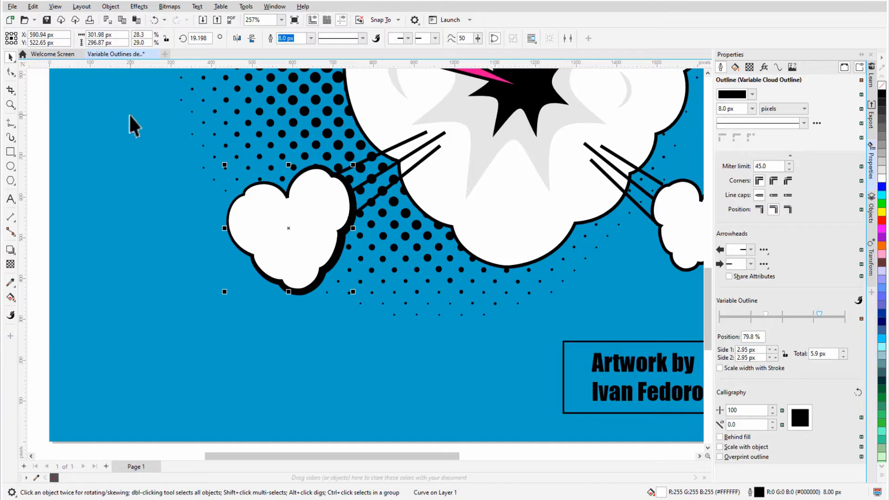
pyautogui.click(377, 39)
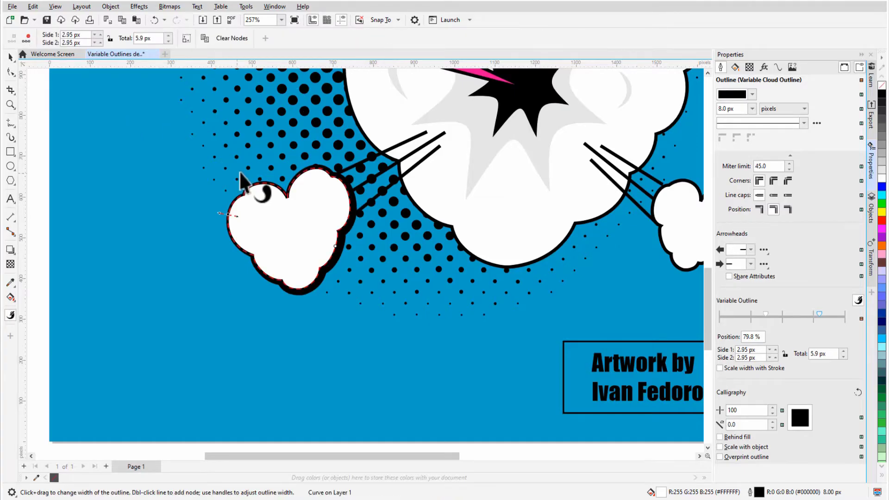
pyautogui.scroll(-1, 166, 164)
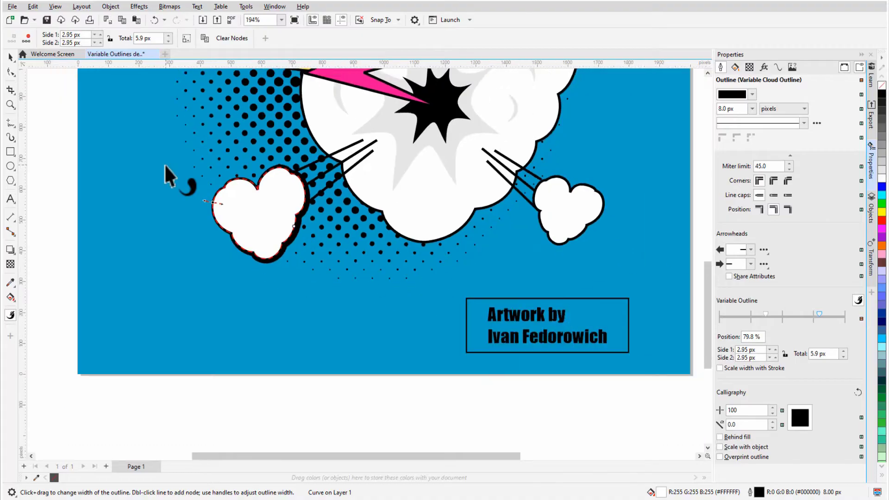
pyautogui.click(560, 177)
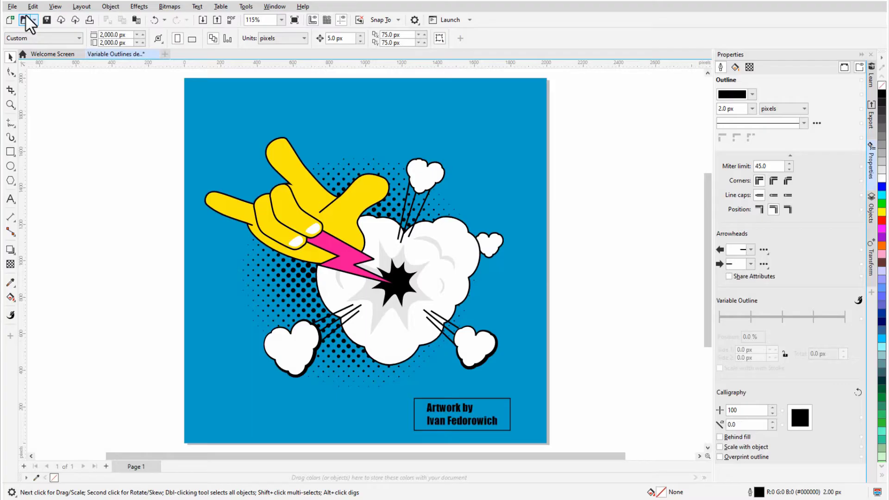
# - Start a new document from a template
pyautogui.click(14, 7)
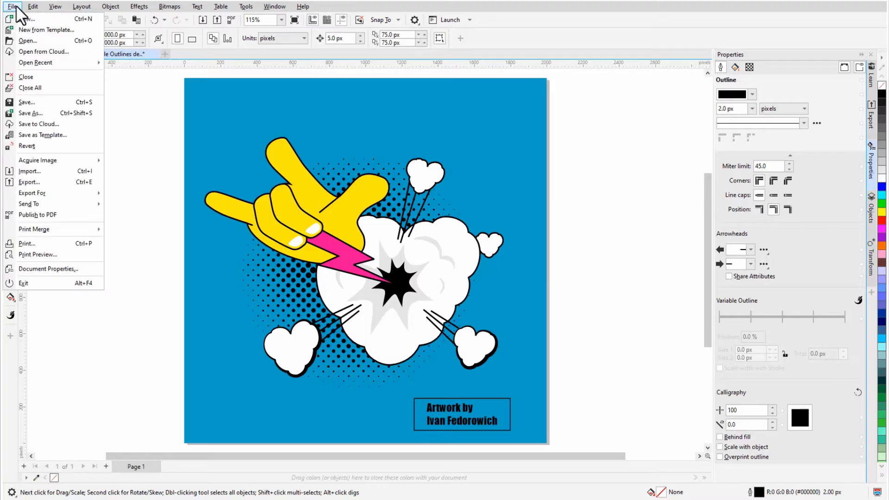
pyautogui.click(79, 30)
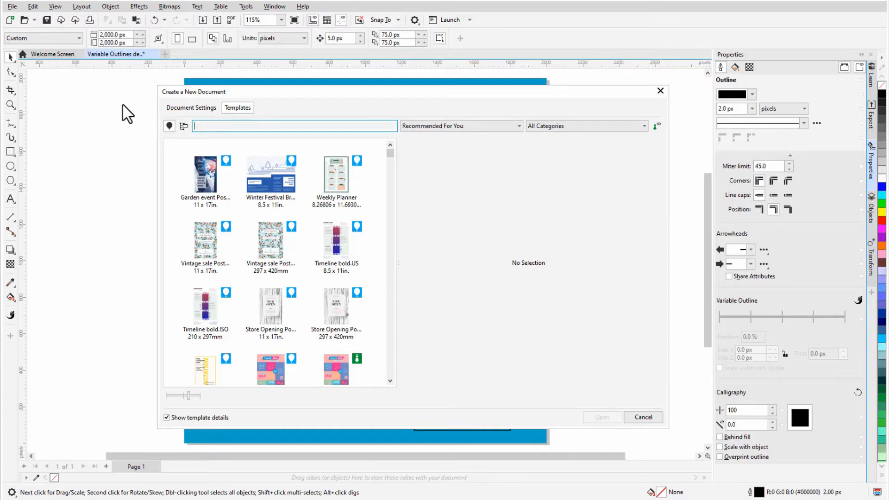
# - Browse the templates by category, viewing Calendars and one other category, and return to All Categories
pyautogui.click(601, 126)
pyautogui.click(598, 177)
pyautogui.click(597, 126)
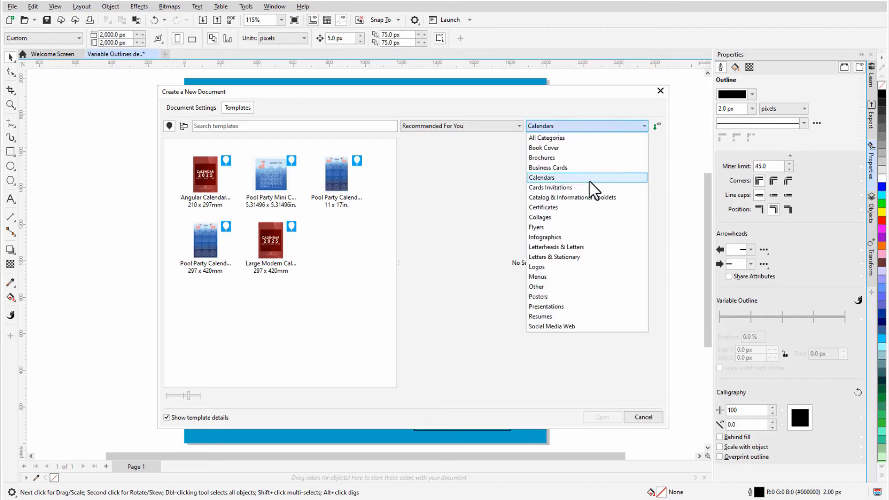
pyautogui.click(591, 233)
pyautogui.click(596, 126)
pyautogui.click(596, 138)
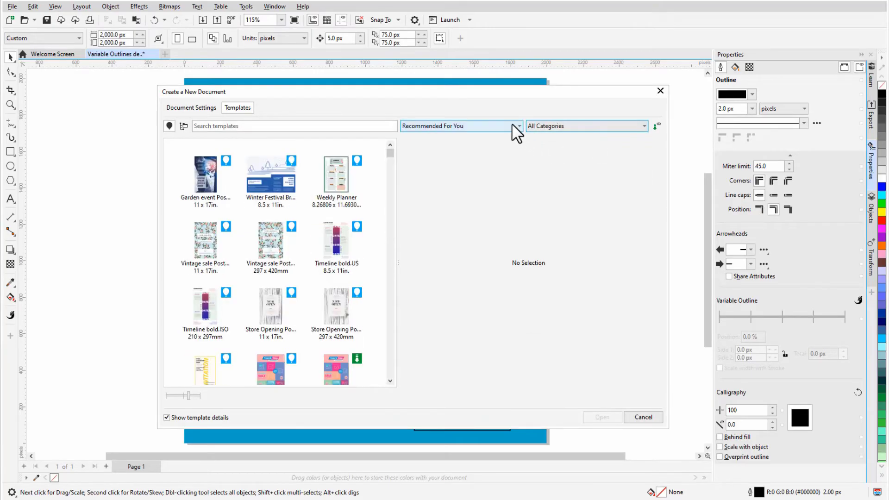
# - Compare the template list sorted by Newly Added, Most Recently Used and Name, and return to Recommended For You
pyautogui.click(511, 124)
pyautogui.click(502, 138)
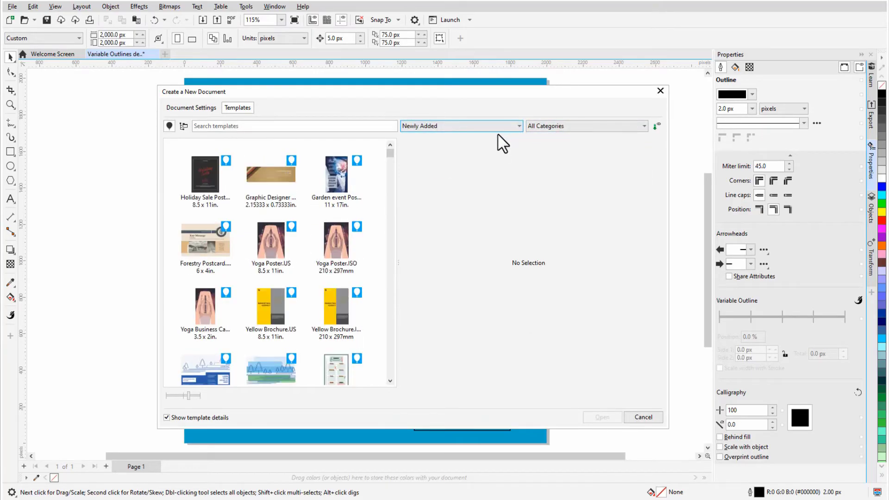
pyautogui.click(495, 126)
pyautogui.click(491, 148)
pyautogui.click(489, 129)
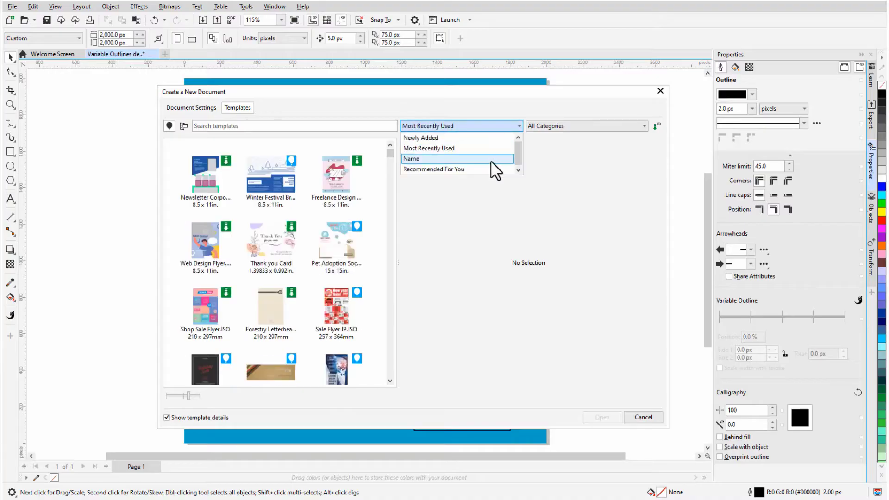
pyautogui.click(490, 159)
pyautogui.click(489, 130)
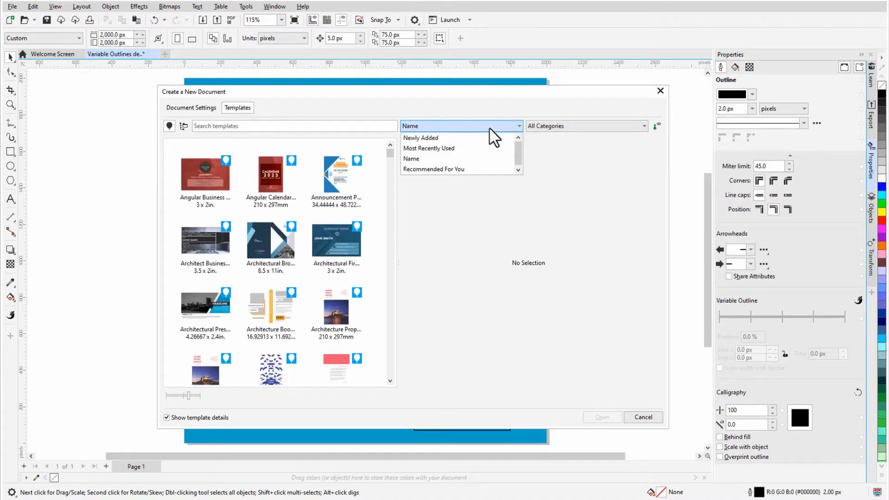
pyautogui.click(489, 169)
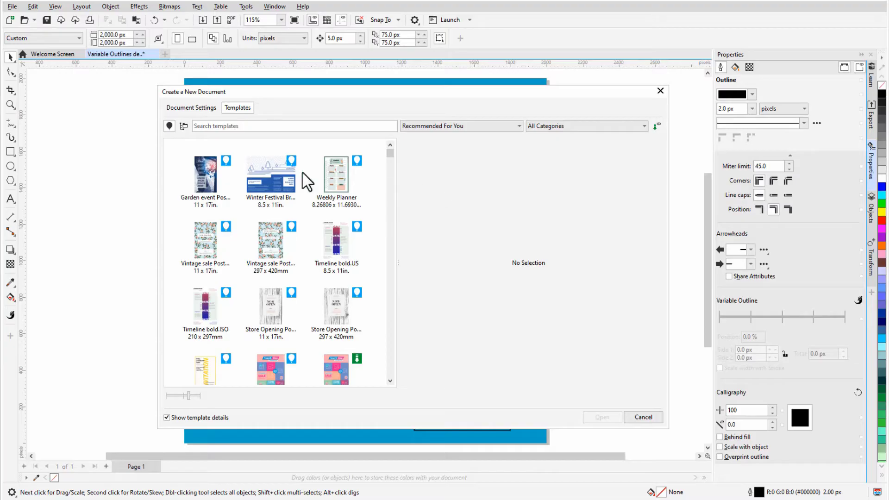
# - Open the 8.5 x 11 in Winter Festival template as a new document
pyautogui.click(278, 172)
pyautogui.click(600, 418)
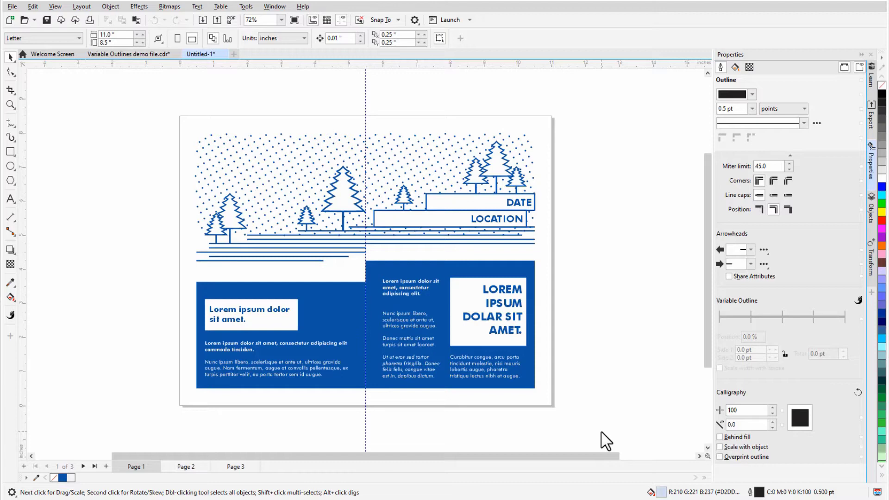
# - Reopen the template browser for a new document and examine the template source options beside the search
pyautogui.click(12, 7)
pyautogui.click(86, 39)
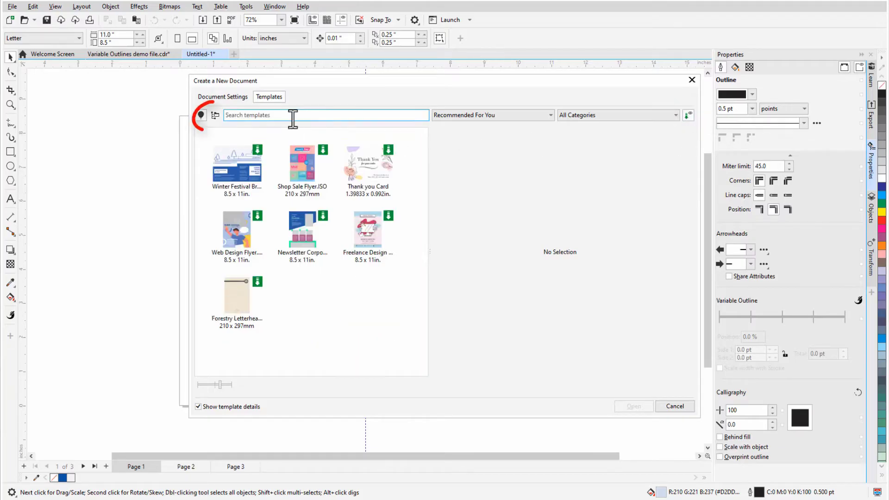
pyautogui.click(215, 116)
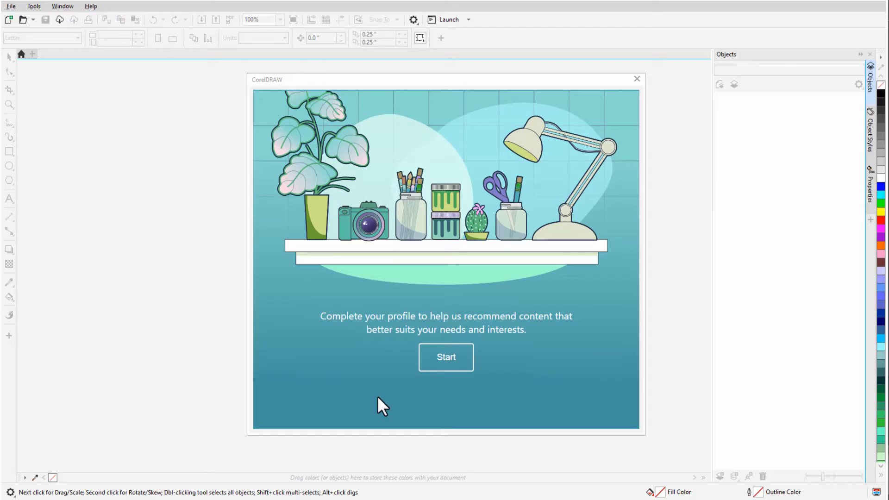
# - Start the personalization profile and choose New to CorelDRAW as the experience level
pyautogui.click(447, 363)
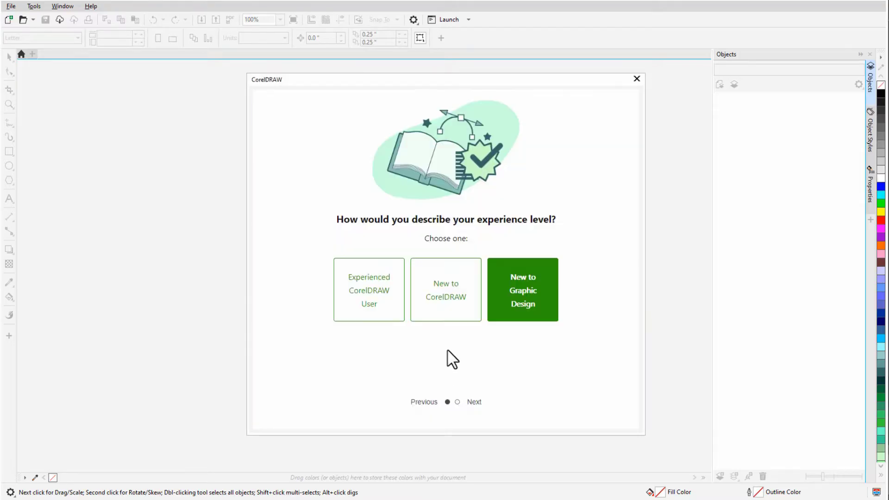
pyautogui.click(446, 315)
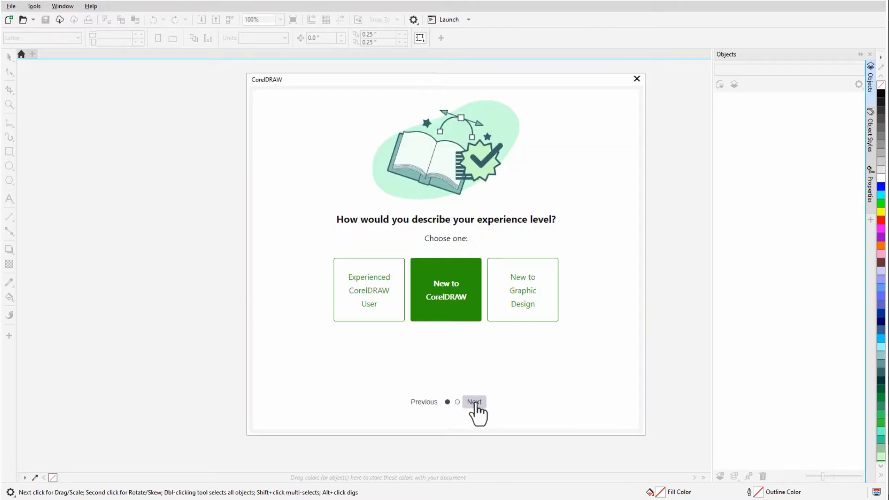
pyautogui.click(474, 401)
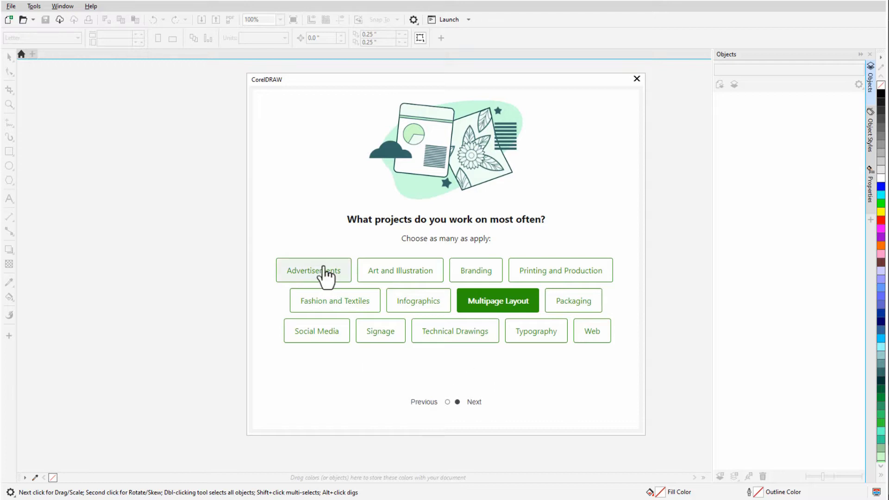
# - Choose Advertisements, Branding, Infographics and Social Media as project types, deselect Multipage Layout, and submit the profile
pyautogui.click(325, 274)
pyautogui.click(477, 277)
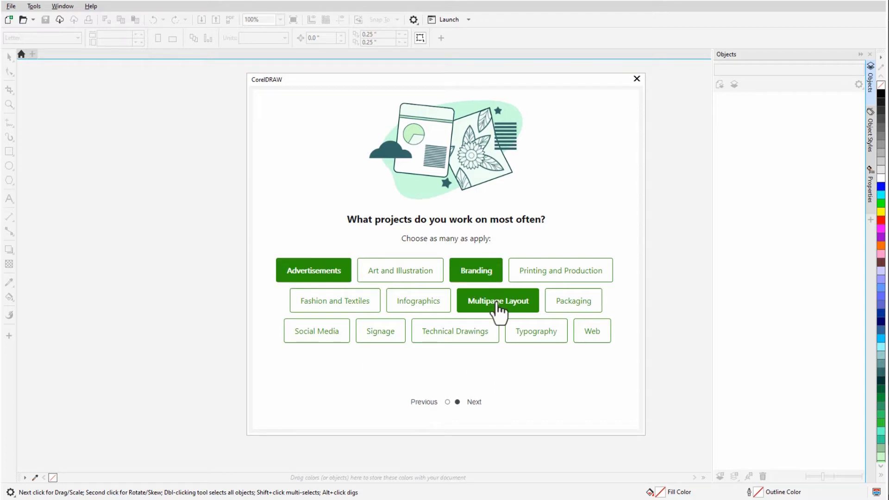
pyautogui.click(497, 306)
pyautogui.click(435, 309)
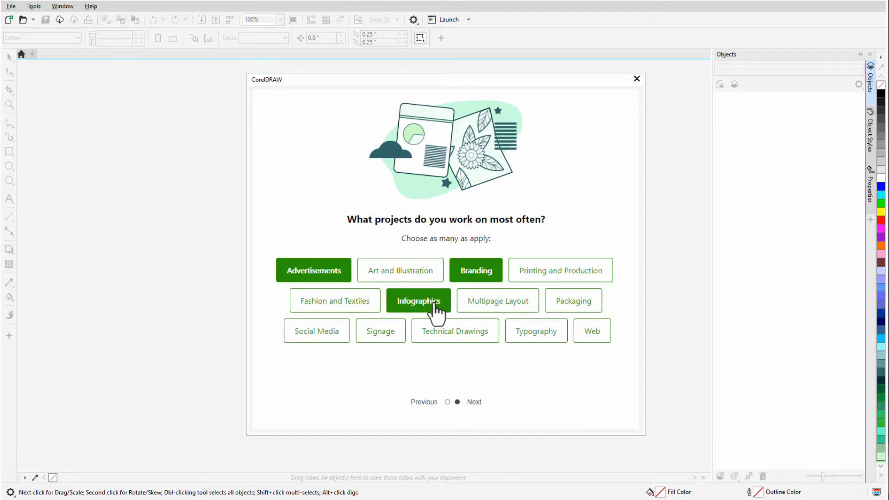
pyautogui.click(330, 338)
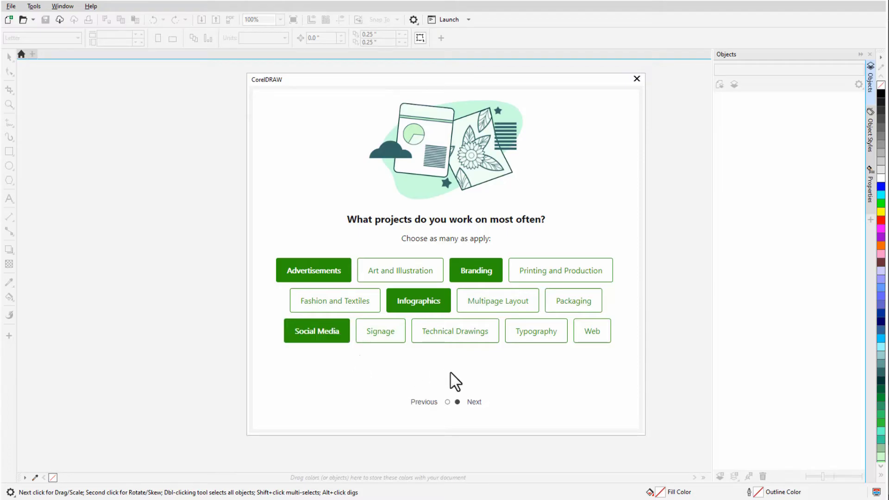
pyautogui.click(477, 403)
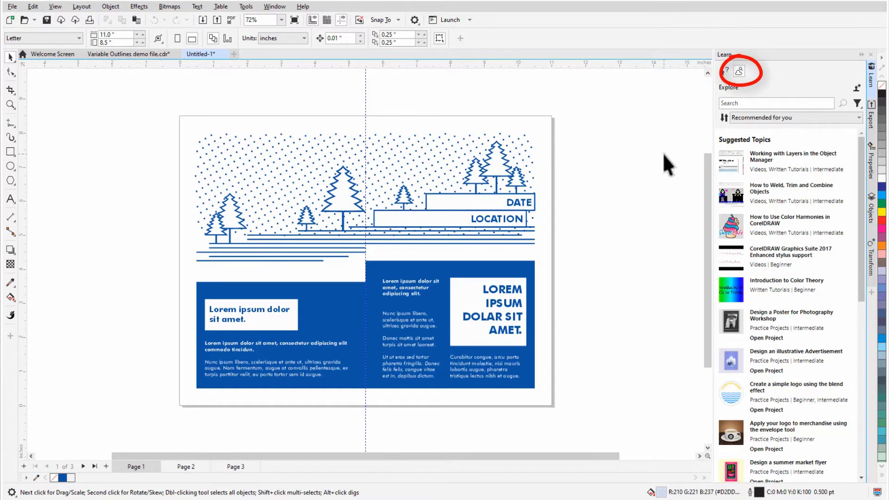
# - Reopen the learning profile, set the project types to Advertisements, Art and Illustration, Branding and Packaging, and submit it
pyautogui.click(856, 88)
pyautogui.click(449, 352)
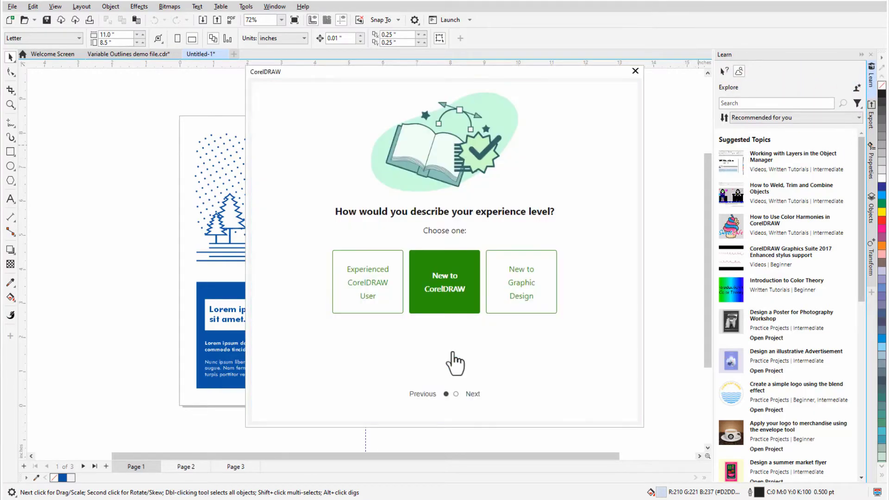
pyautogui.click(472, 394)
pyautogui.click(394, 273)
pyautogui.click(415, 294)
pyautogui.click(461, 276)
pyautogui.click(536, 271)
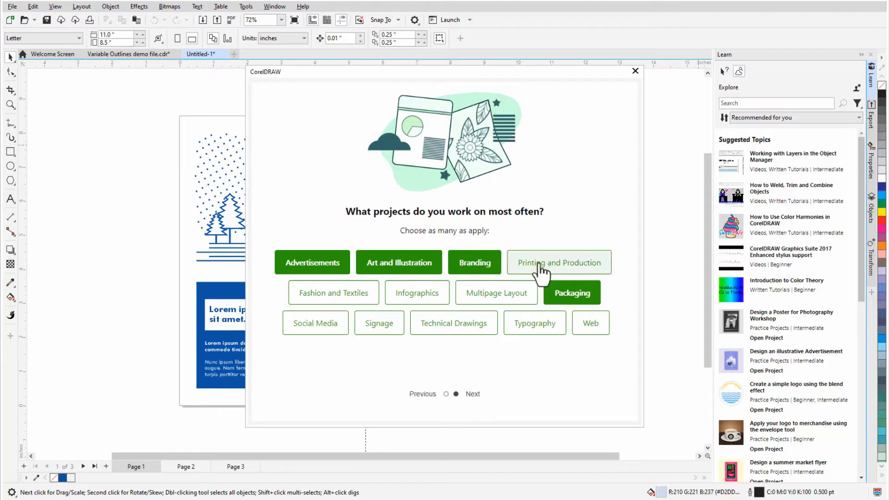
pyautogui.click(472, 394)
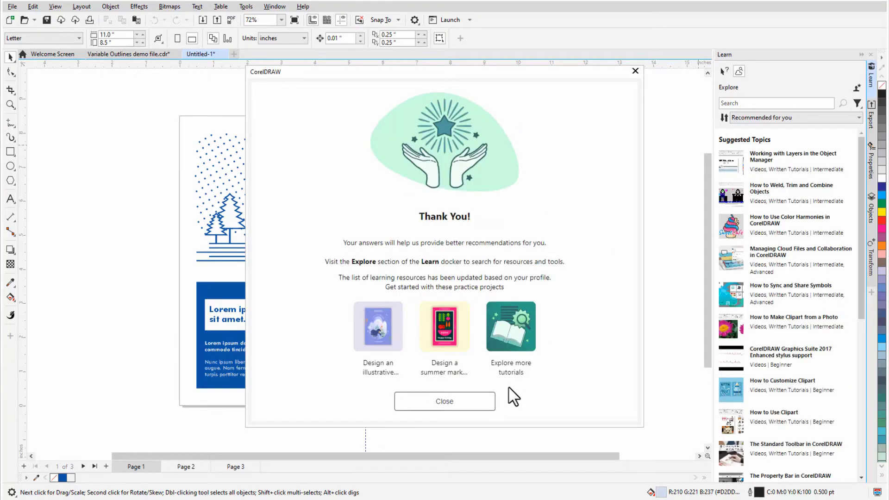
pyautogui.click(467, 405)
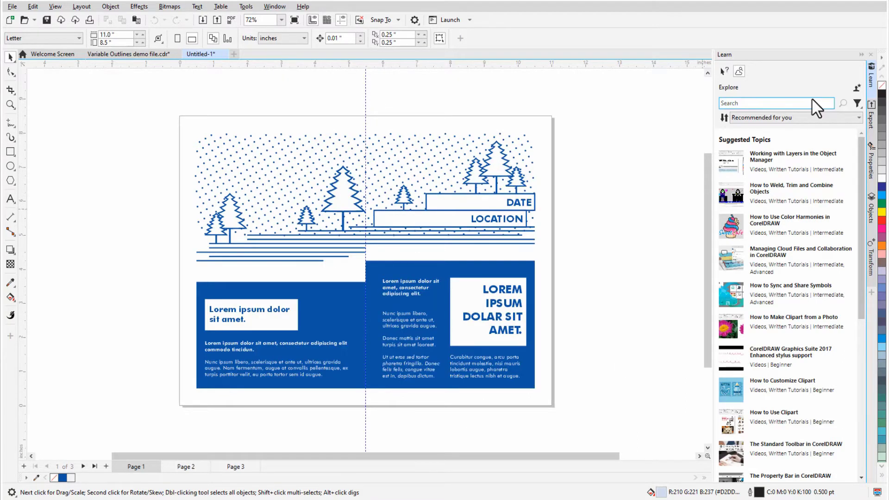
# - Filter the learning resources to Practice Projects only, excluding Tool Hints, Written Tutorials, Videos and Help Topics
pyautogui.click(858, 103)
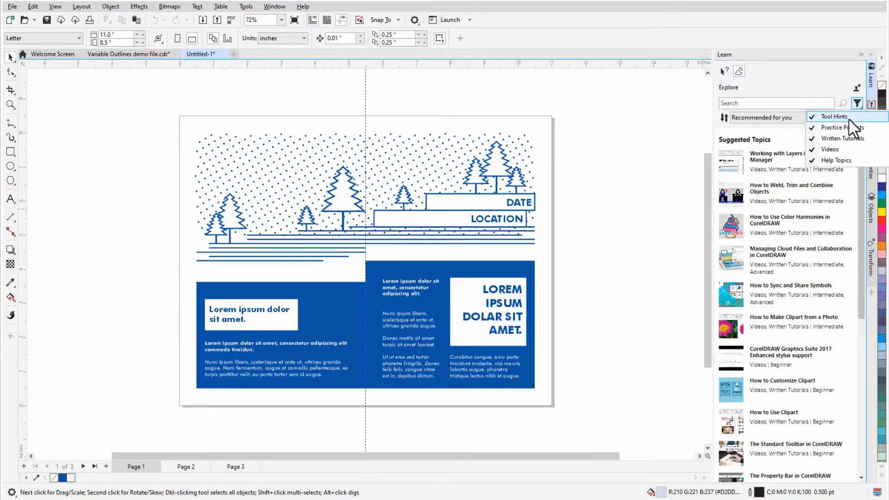
pyautogui.click(848, 117)
pyautogui.click(858, 104)
pyautogui.click(845, 139)
pyautogui.click(858, 107)
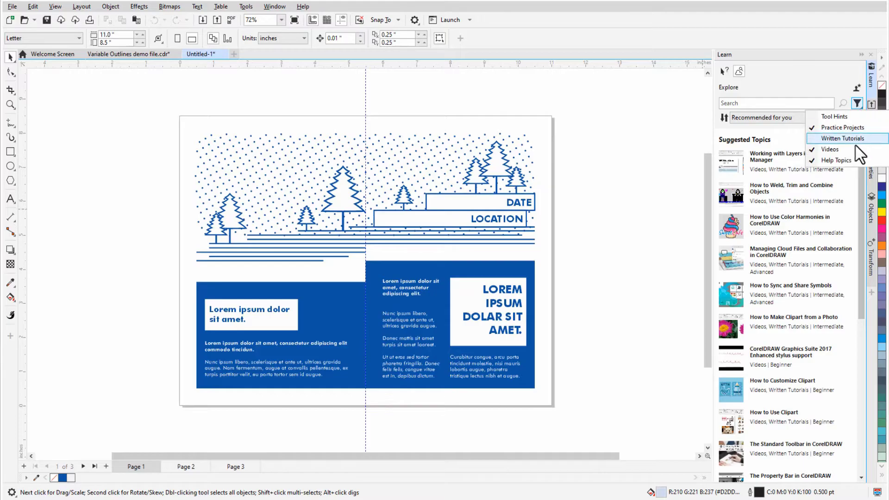
pyautogui.click(855, 148)
pyautogui.click(859, 107)
pyautogui.click(854, 149)
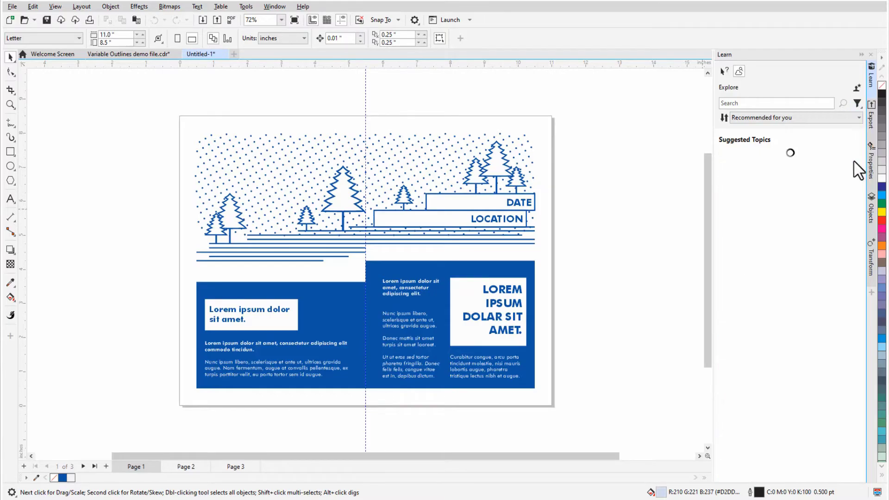
# - Sort the suggested topics by Recommended for you and open the Design an illustrative Advertisement practice project
pyautogui.click(754, 117)
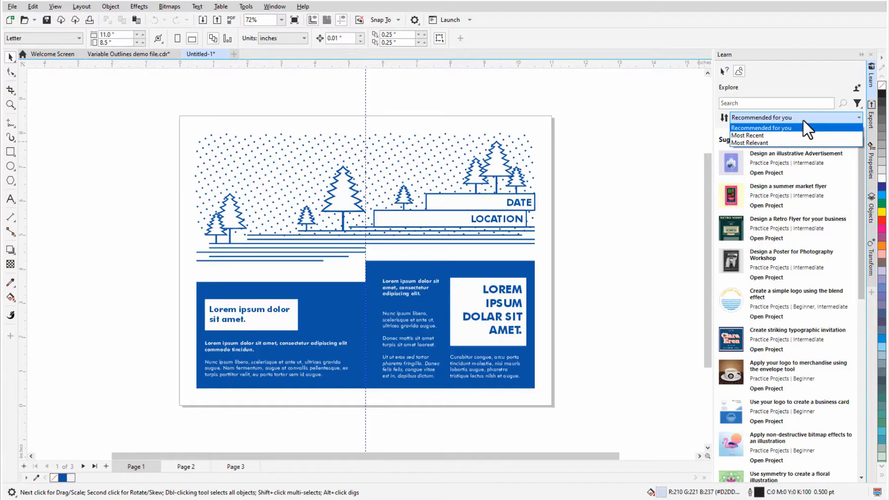
pyautogui.click(803, 125)
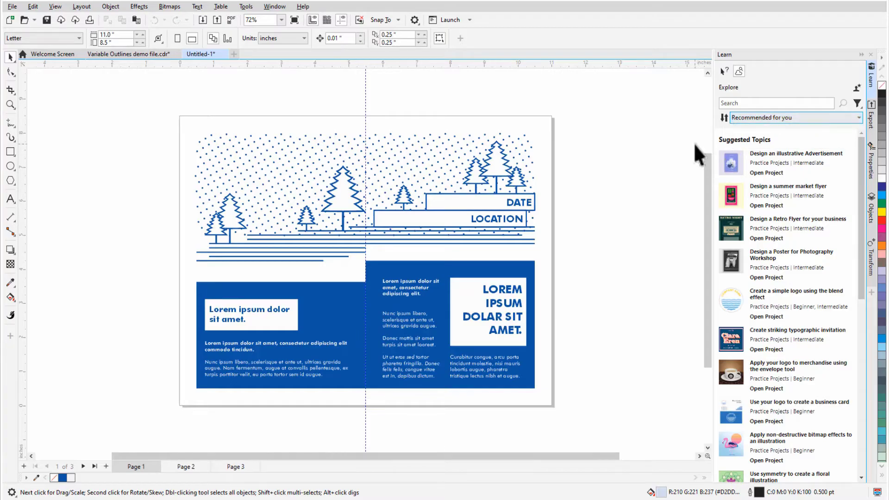
pyautogui.click(771, 166)
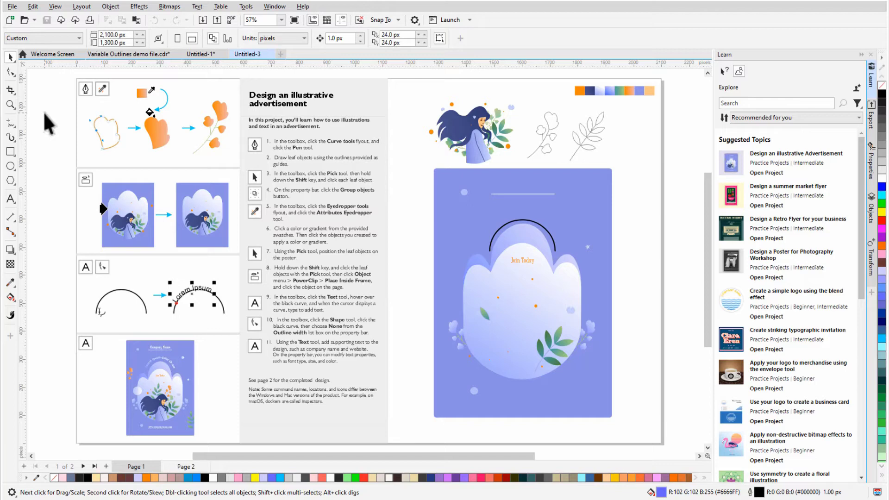
# - Go to the Welcome Screen and open the CorelDRAW Academy page
pyautogui.click(46, 55)
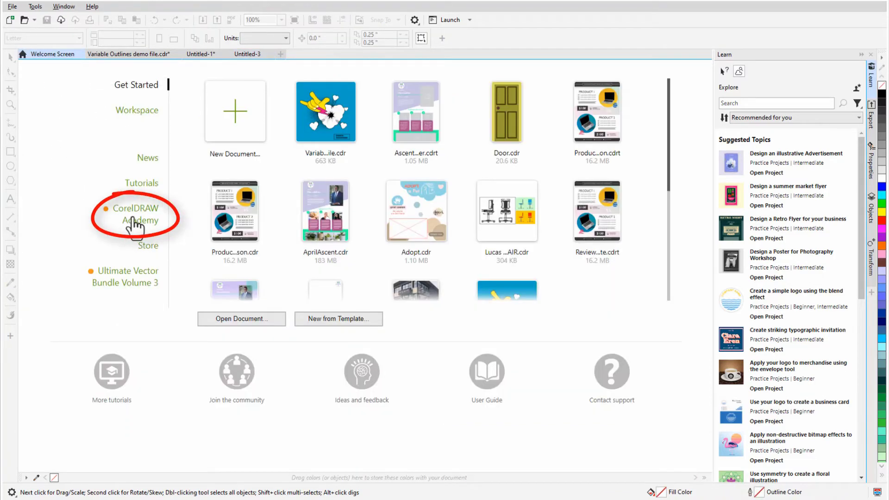
pyautogui.click(133, 223)
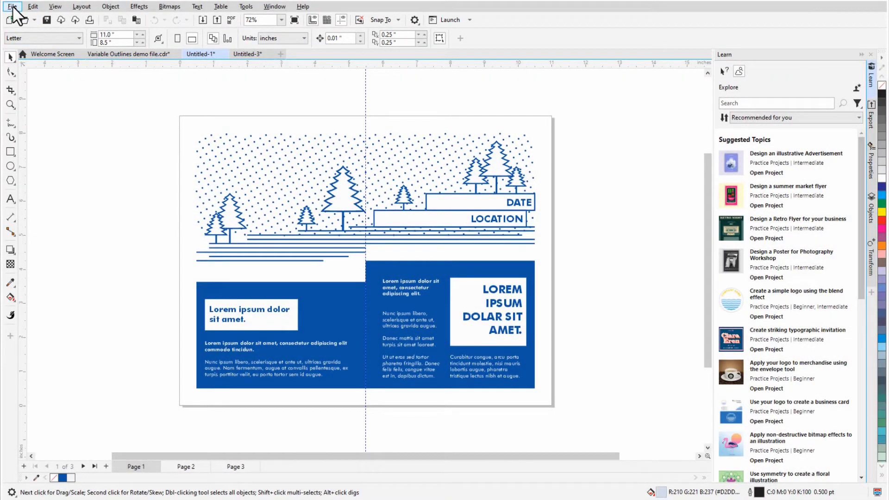
# - Start a new document and choose the 3,024 x 1,964 px MacBook Pro 14 inch page preset
pyautogui.click(13, 7)
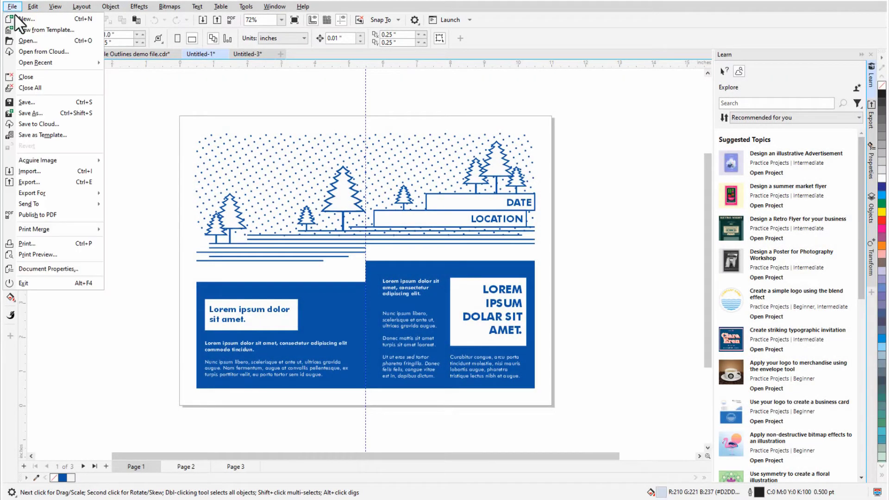
pyautogui.click(54, 19)
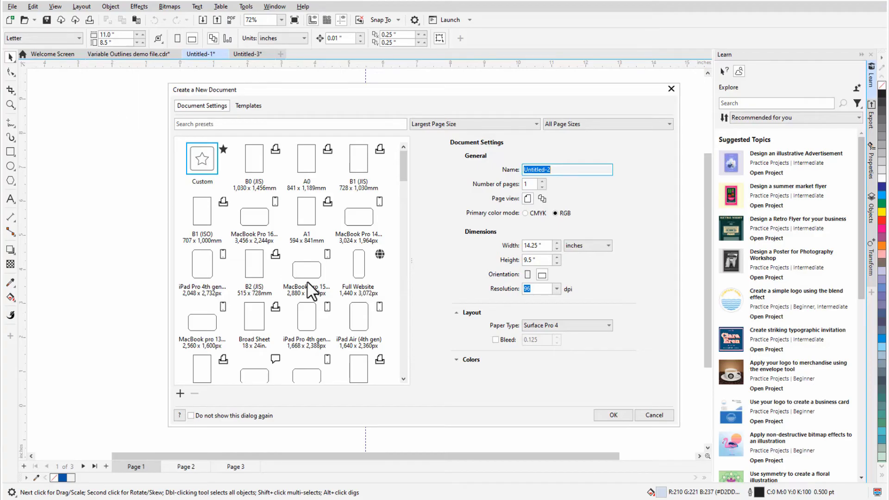
pyautogui.click(357, 221)
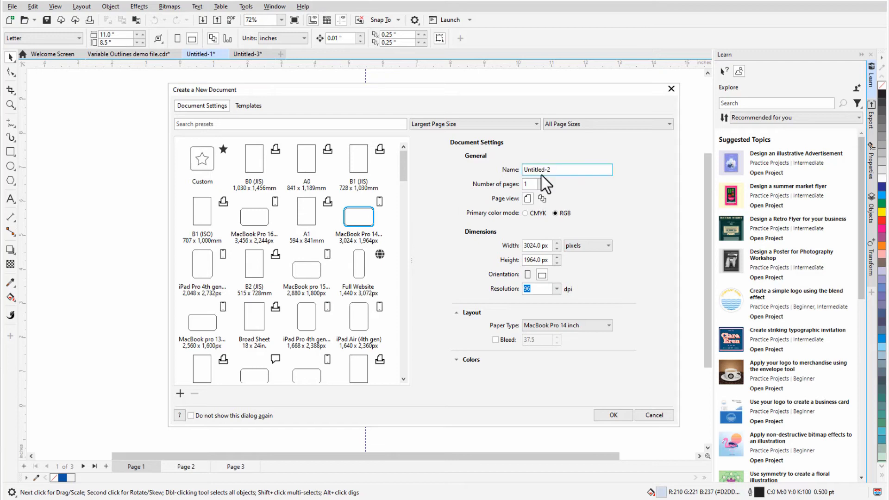
# - Filter the page presets to Social, search for "linkedin", and select the 1,440 x 425 px LinkedIn Cover preset
pyautogui.click(668, 123)
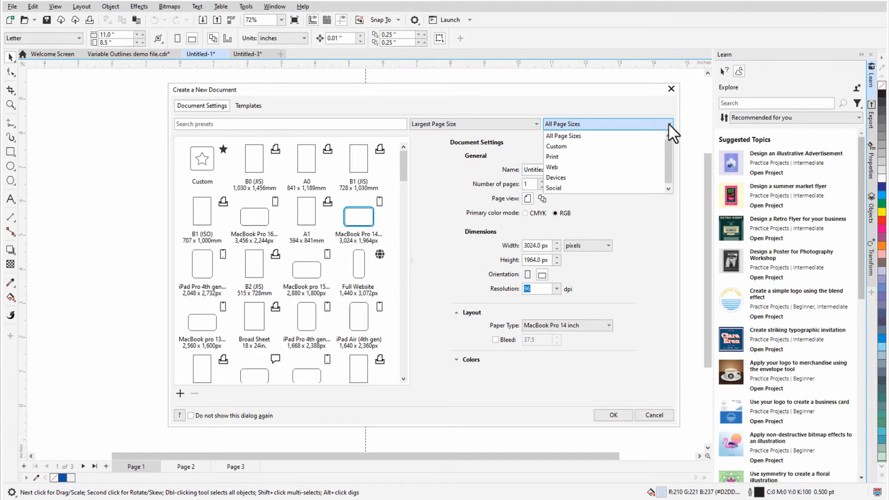
pyautogui.click(668, 123)
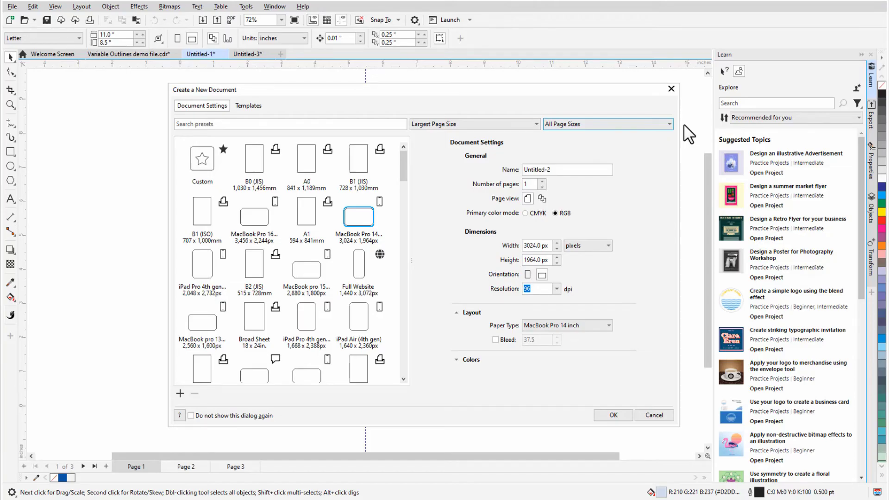
pyautogui.click(672, 127)
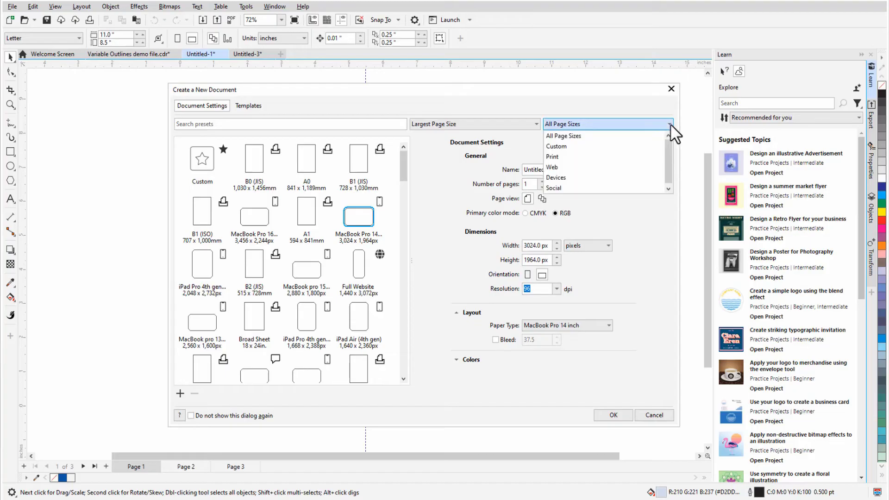
pyautogui.click(626, 189)
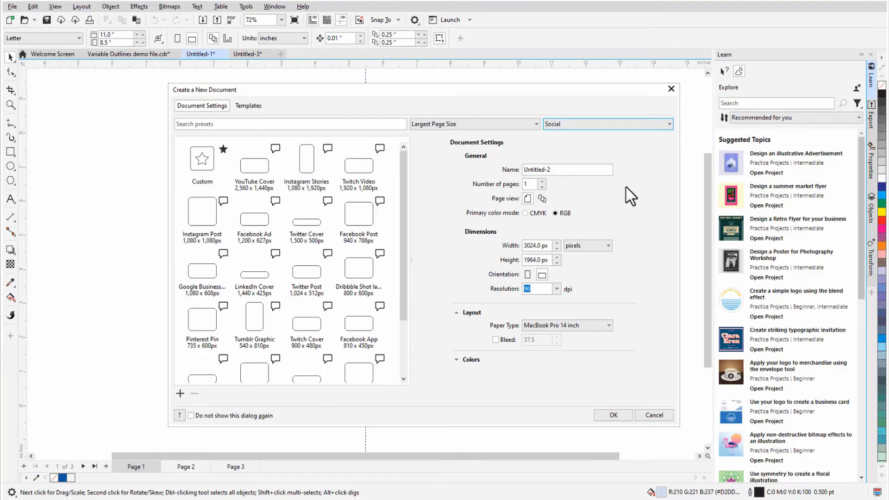
pyautogui.click(381, 121)
pyautogui.write('linkedin')
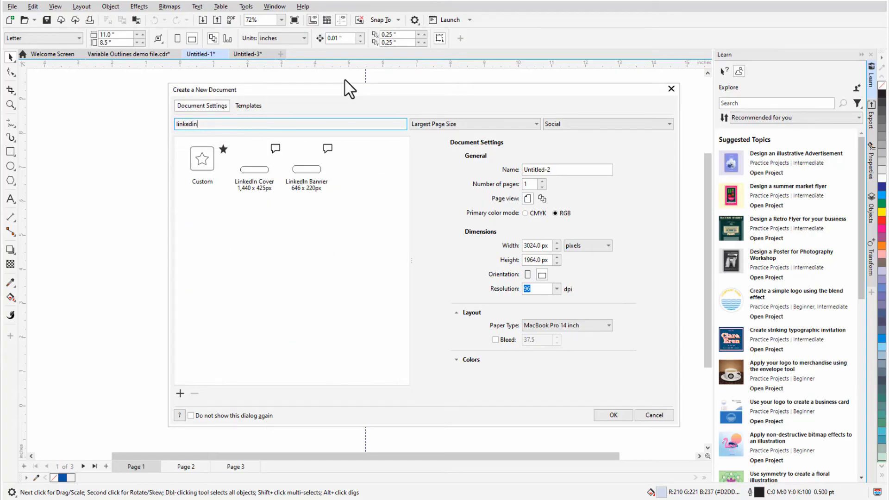
pyautogui.click(255, 171)
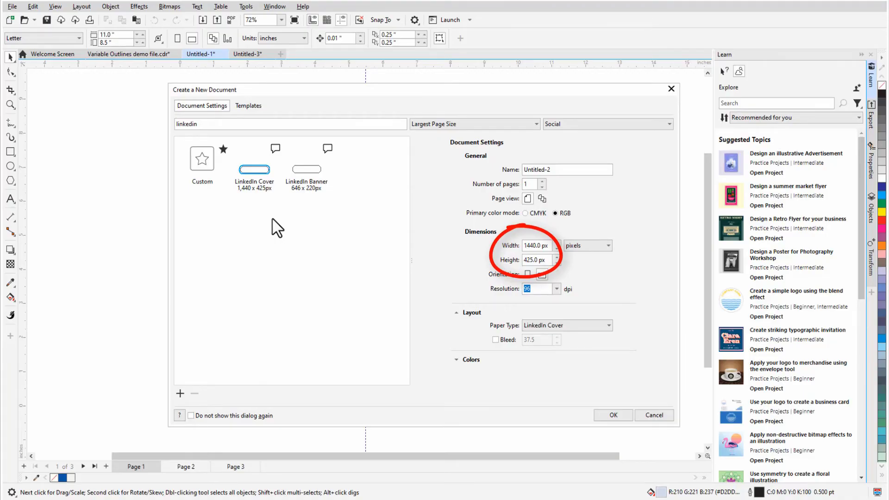
# - Show the document's color profile settings and enable the 37.5 bleed
pyautogui.click(454, 363)
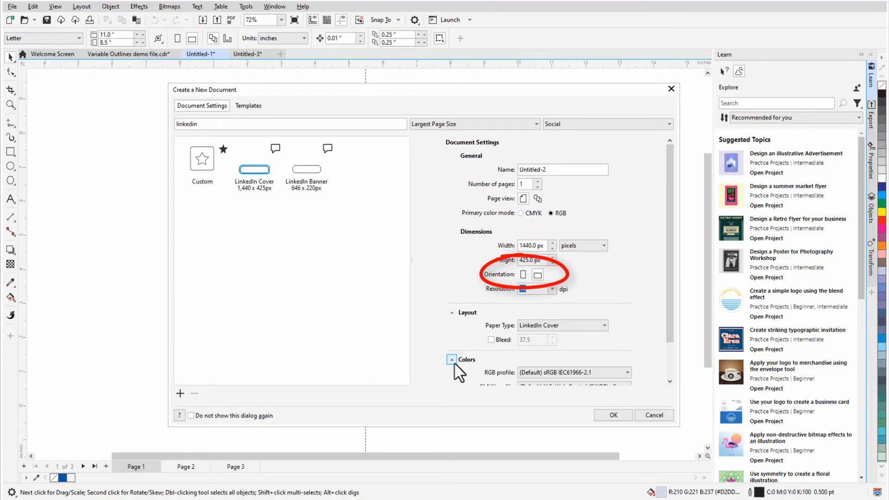
pyautogui.scroll(-1, 446, 333)
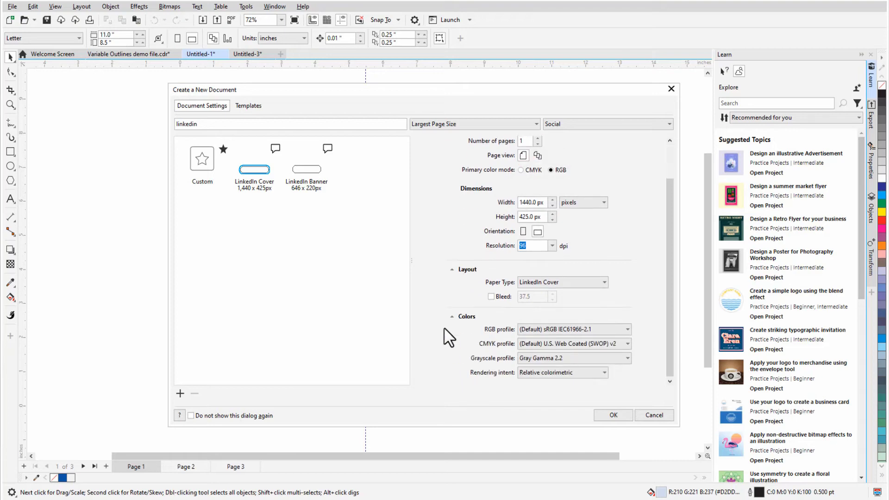
pyautogui.click(490, 296)
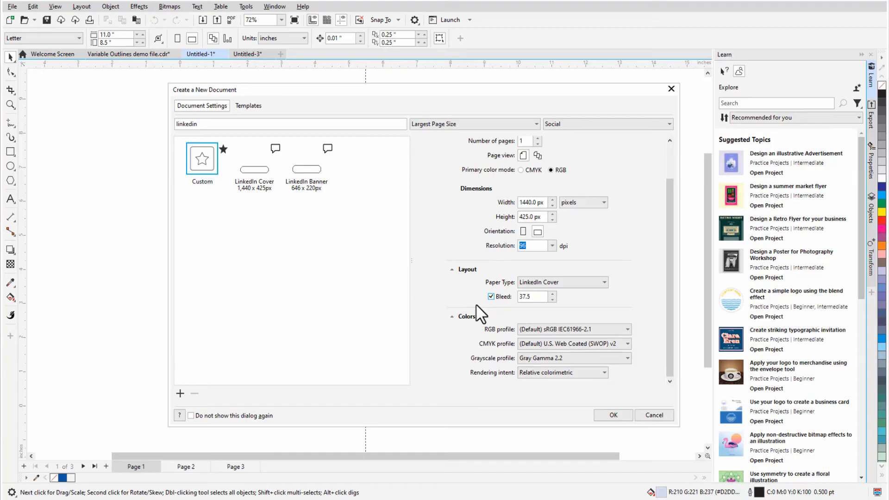
# - Clear the preset search text and show All Page Sizes again
pyautogui.moveTo(199, 123); pyautogui.dragTo(135, 119)
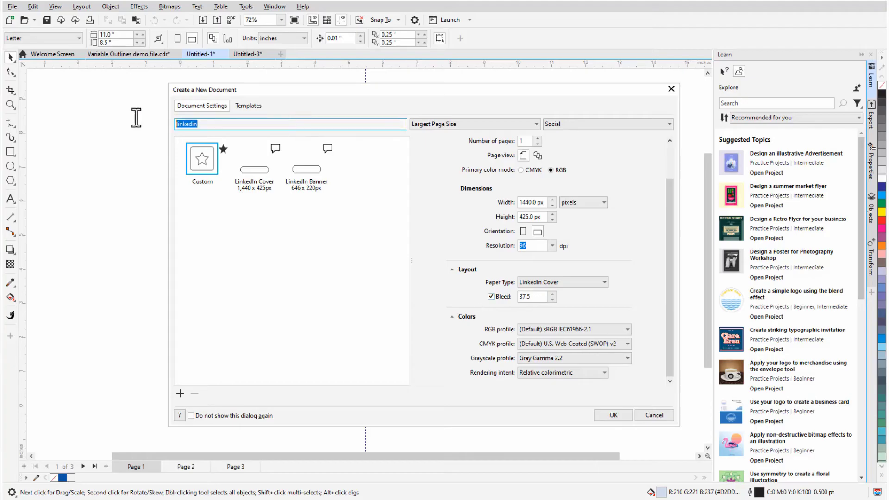
pyautogui.press('BackSpace')
pyautogui.click(666, 123)
pyautogui.click(579, 135)
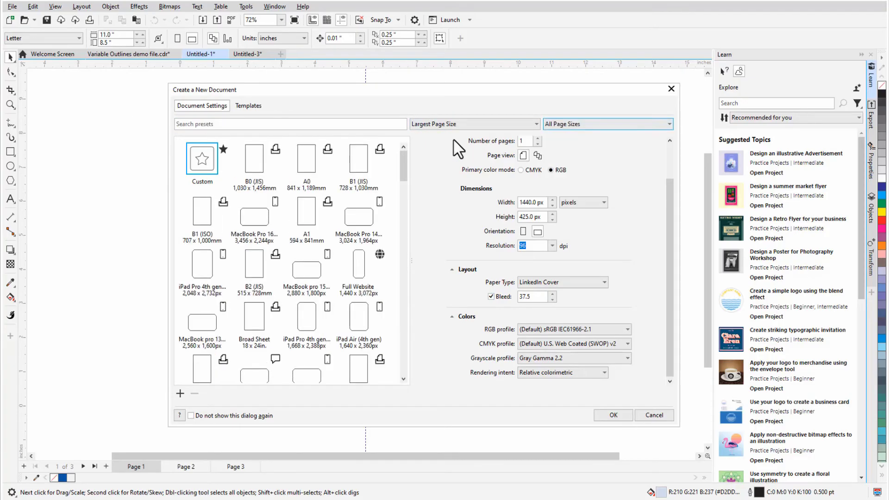
# - Sort the page presets by Name, Most Recently Used and Largest Page Size, and show the available templates
pyautogui.click(533, 123)
pyautogui.click(492, 159)
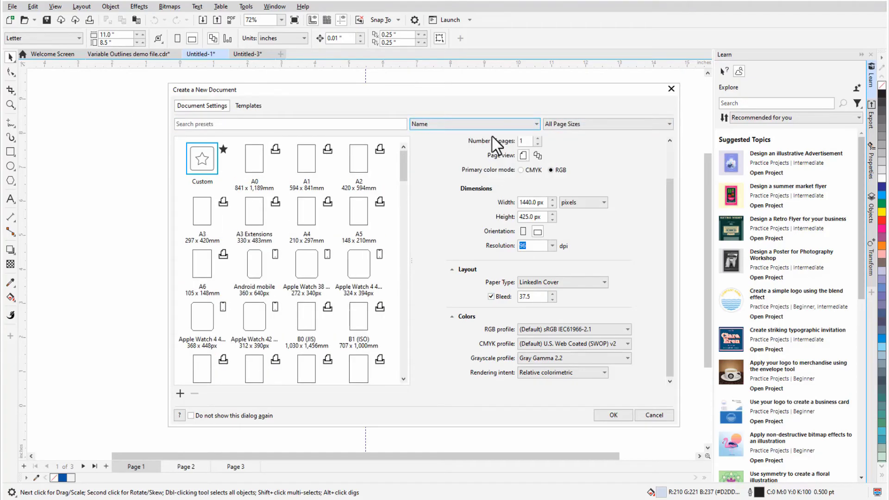
pyautogui.click(536, 123)
pyautogui.click(437, 169)
pyautogui.click(536, 124)
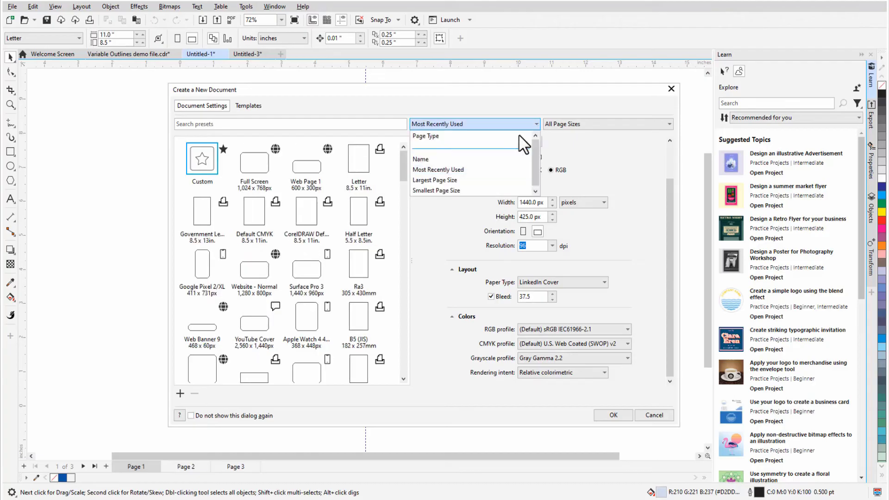
pyautogui.click(498, 179)
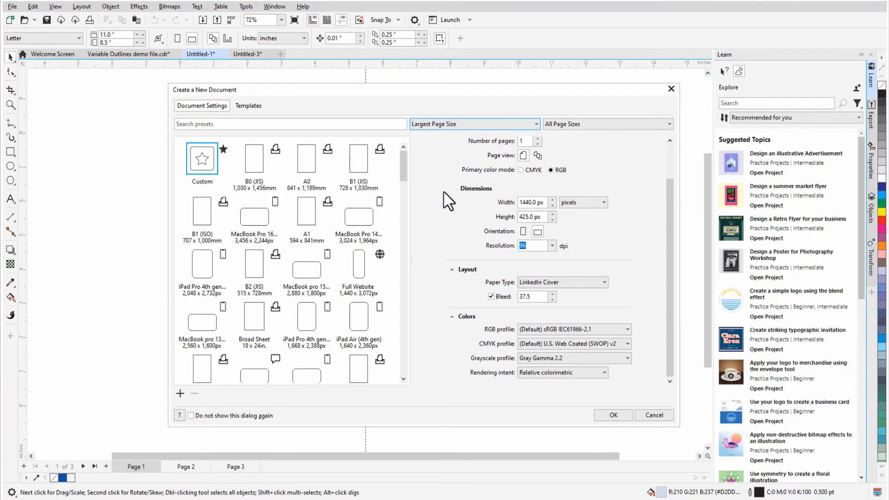
pyautogui.click(248, 105)
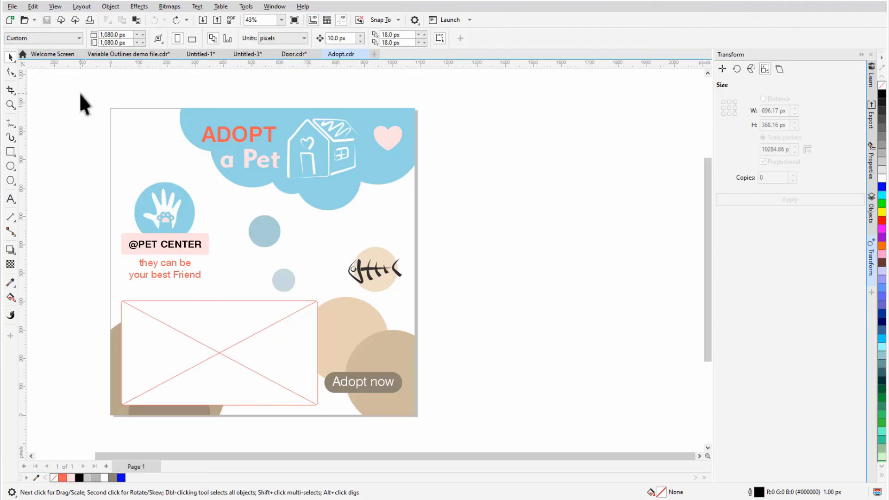
# - Import puppy.webp and place it inside the empty rectangular picture frame on the Adopt a Pet design
pyautogui.click(12, 7)
pyautogui.click(99, 173)
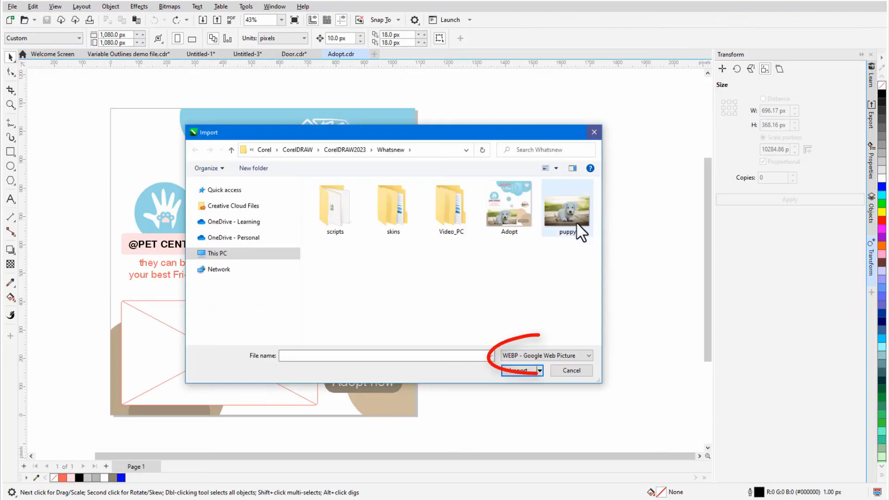
pyautogui.click(573, 213)
pyautogui.click(534, 370)
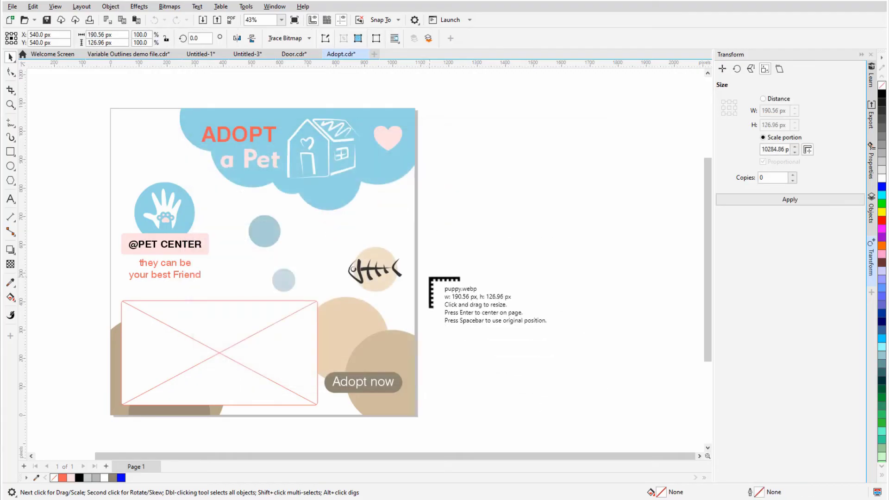
pyautogui.moveTo(431, 275); pyautogui.dragTo(706, 428)
pyautogui.moveTo(539, 364); pyautogui.dragTo(238, 357)
pyautogui.hotkey('shift', 'F4')
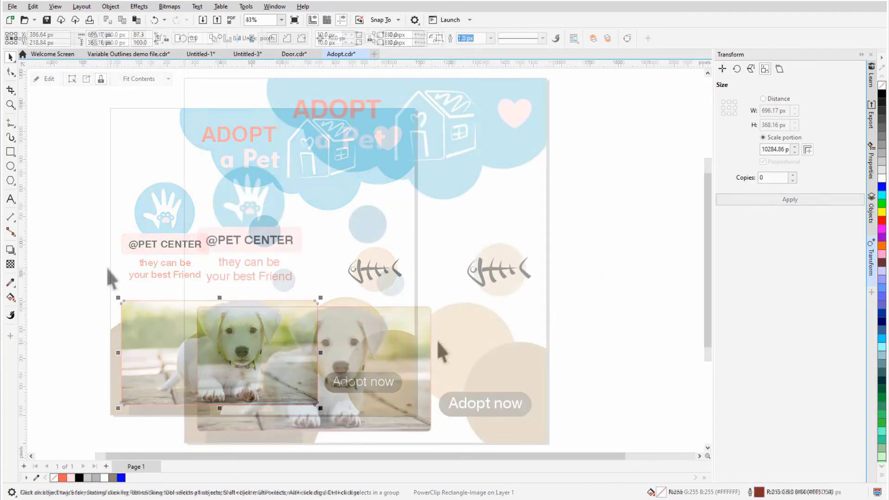
# - Preview the pet adoption design for web export in WEBP format and close the settings without saving
pyautogui.click(17, 7)
pyautogui.moveTo(71, 195)
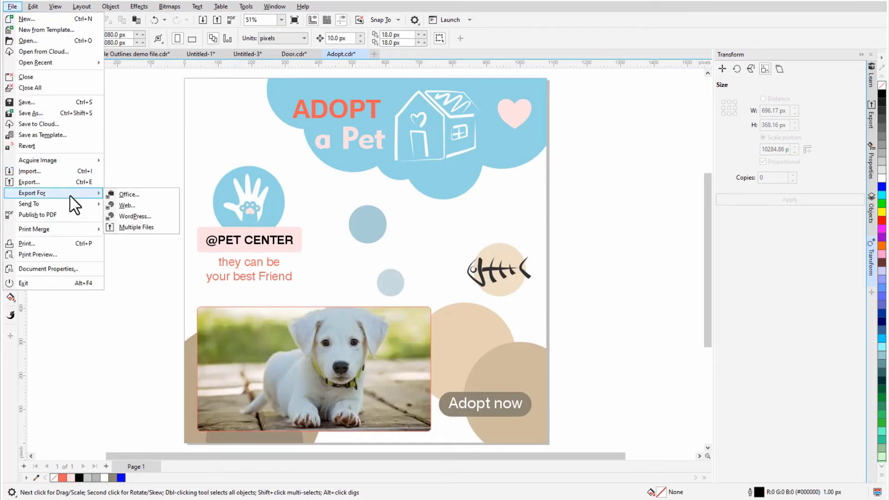
pyautogui.click(153, 205)
pyautogui.click(658, 160)
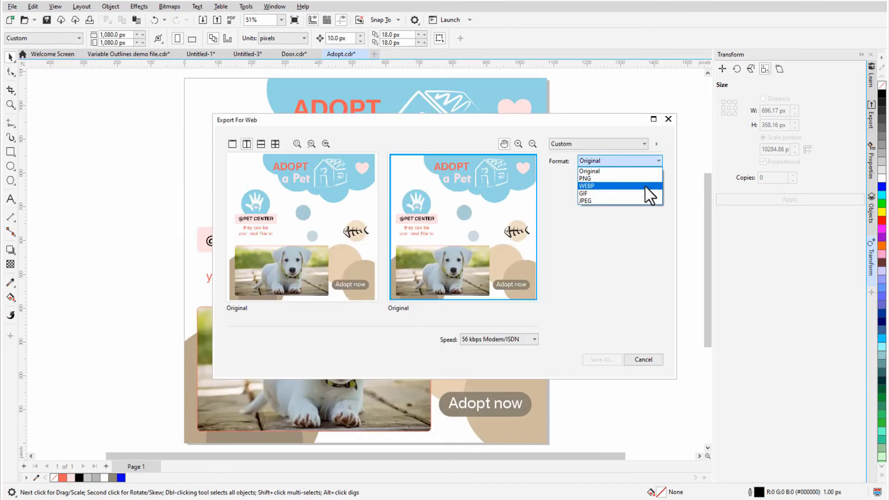
pyautogui.click(644, 185)
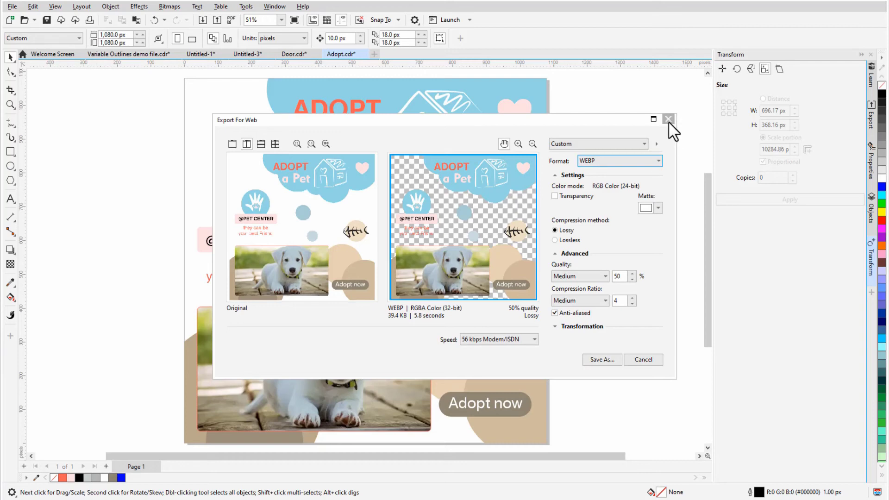
pyautogui.click(668, 119)
# - Export the design as WEBP - Google Web Picture to bring up its export settings
pyautogui.click(12, 7)
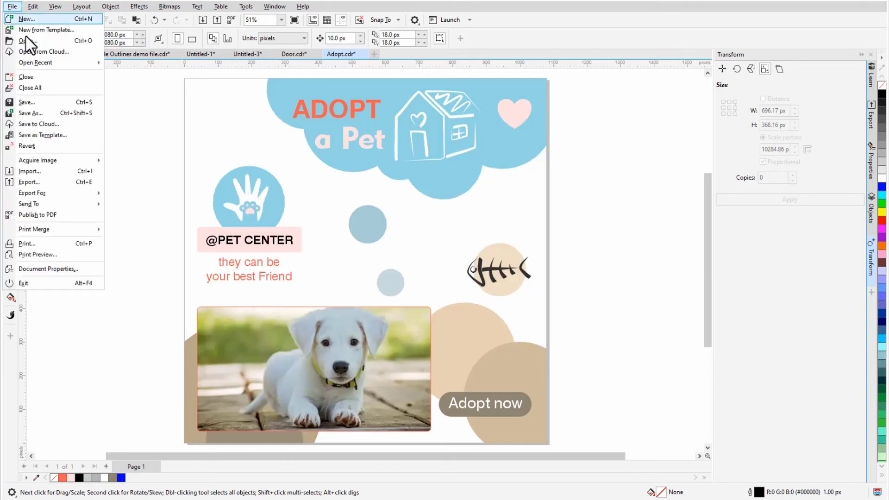
pyautogui.click(96, 182)
pyautogui.click(592, 332)
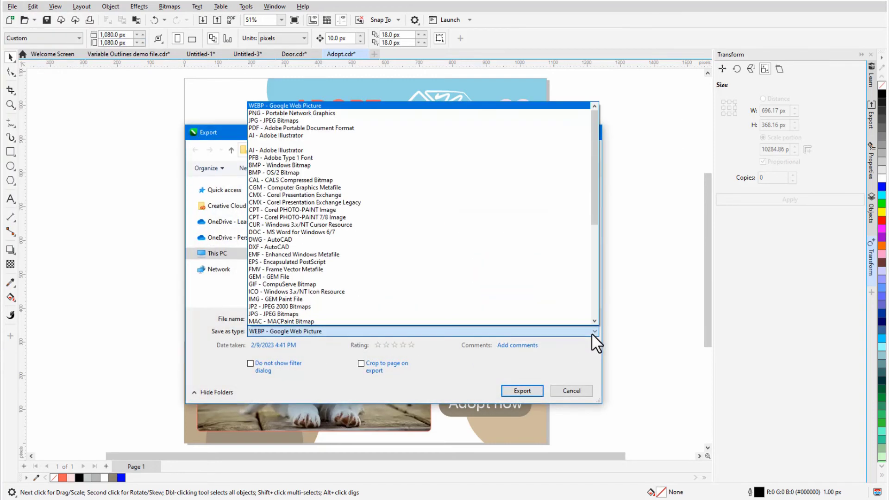
pyautogui.click(457, 106)
pyautogui.click(522, 391)
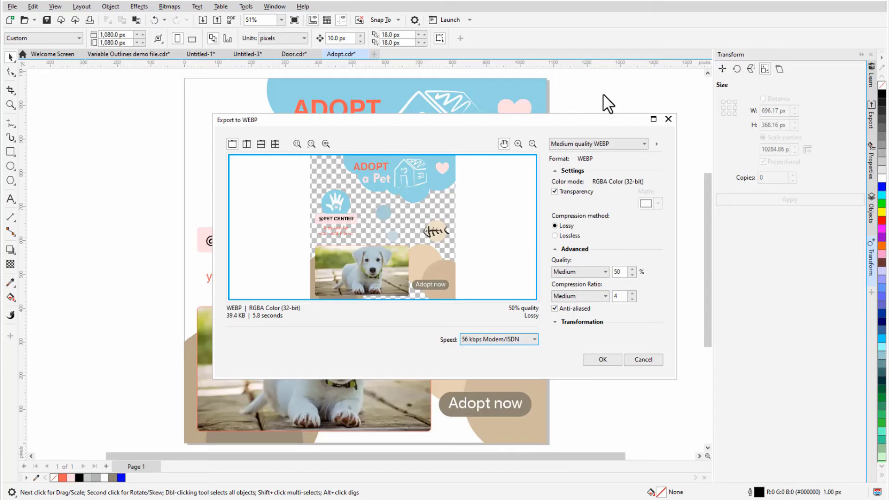
# - Examine the compression methods, quality presets and preset options for the WEBP export
pyautogui.click(554, 236)
pyautogui.click(644, 145)
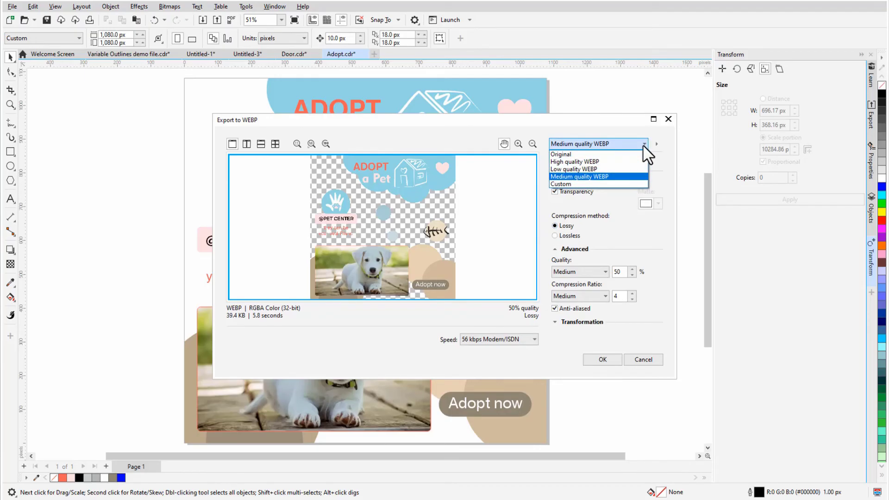
pyautogui.click(643, 145)
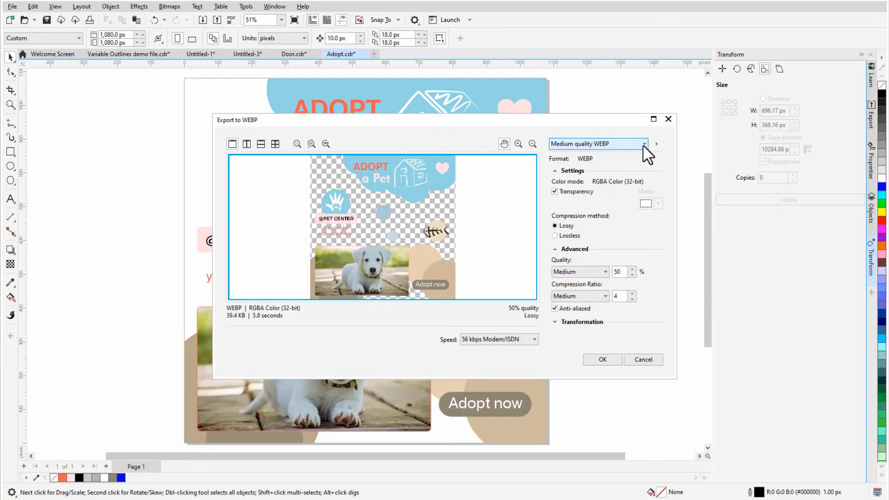
pyautogui.click(657, 144)
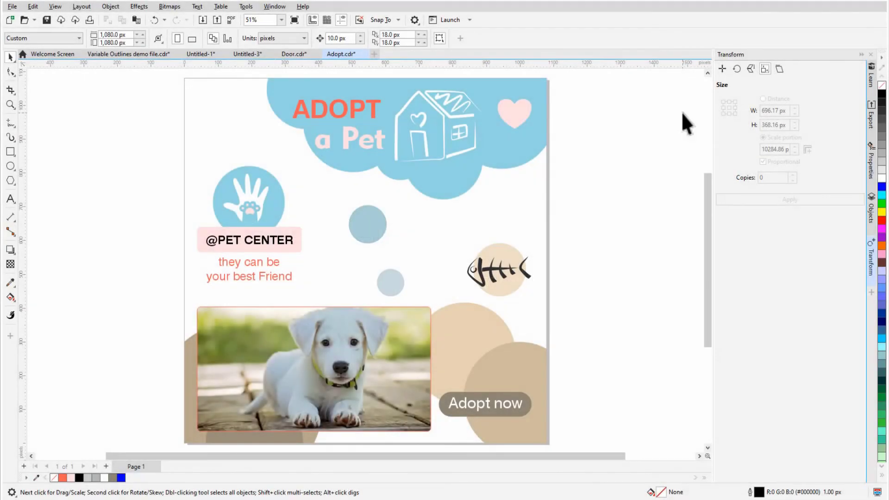
# - Add all the page's objects to the export list and rename the house drawing's asset as Forever Home
pyautogui.click(870, 122)
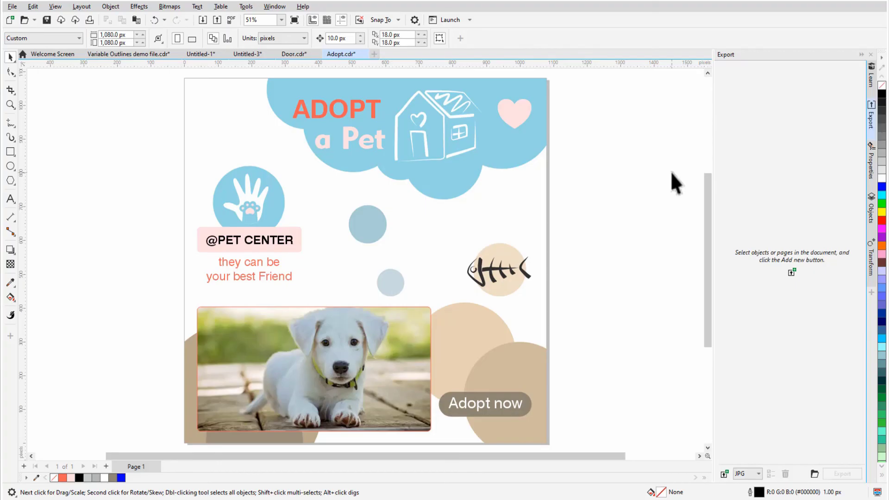
pyautogui.hotkey('ctrl', 'a')
pyautogui.click(725, 474)
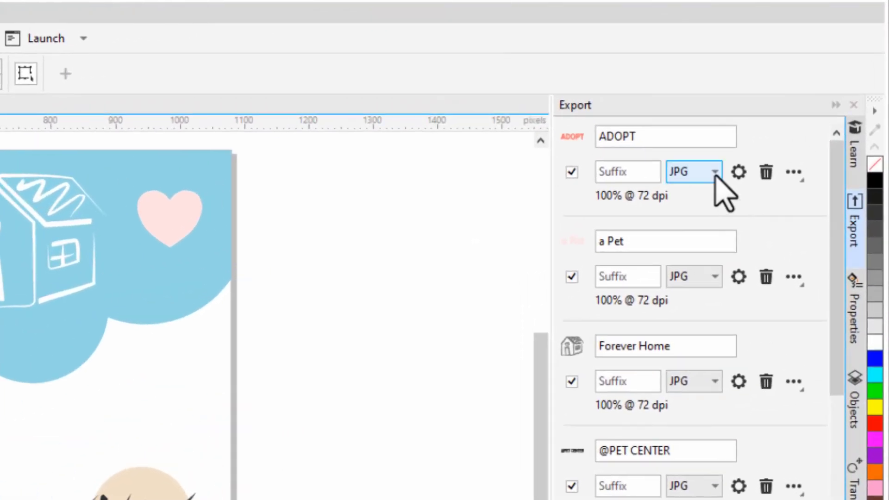
pyautogui.click(797, 89)
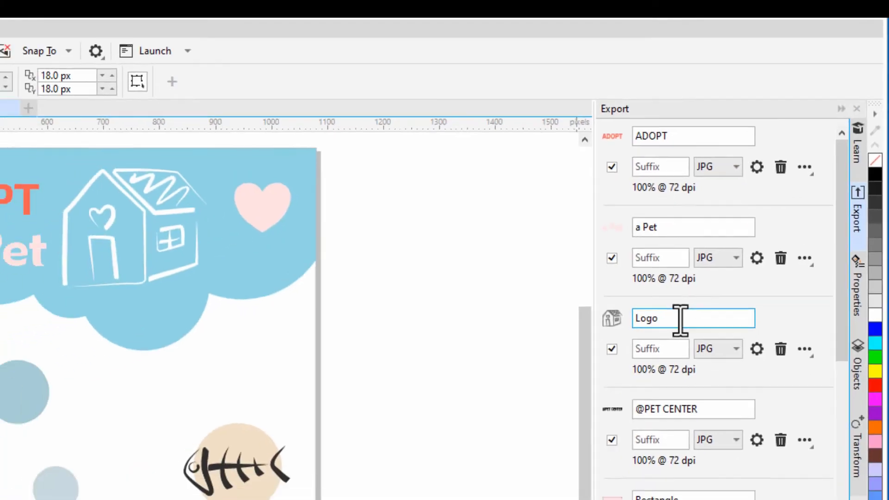
pyautogui.write('Forever Home')
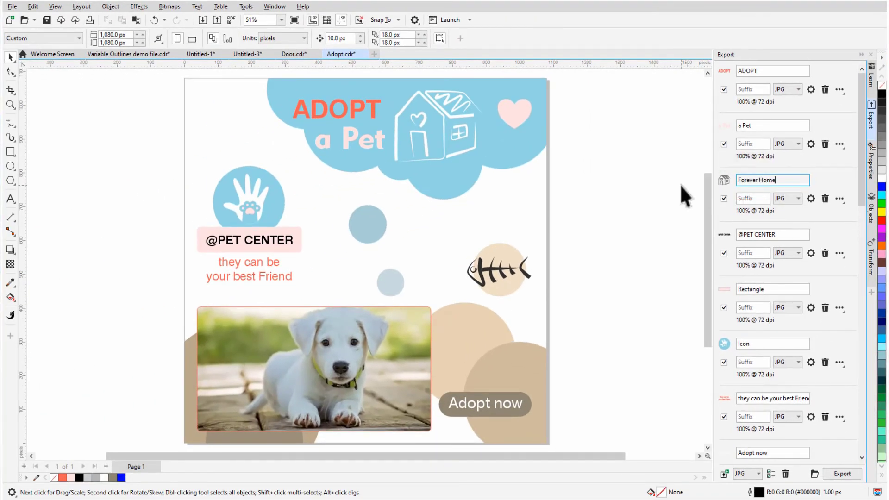
pyautogui.click(90, 129)
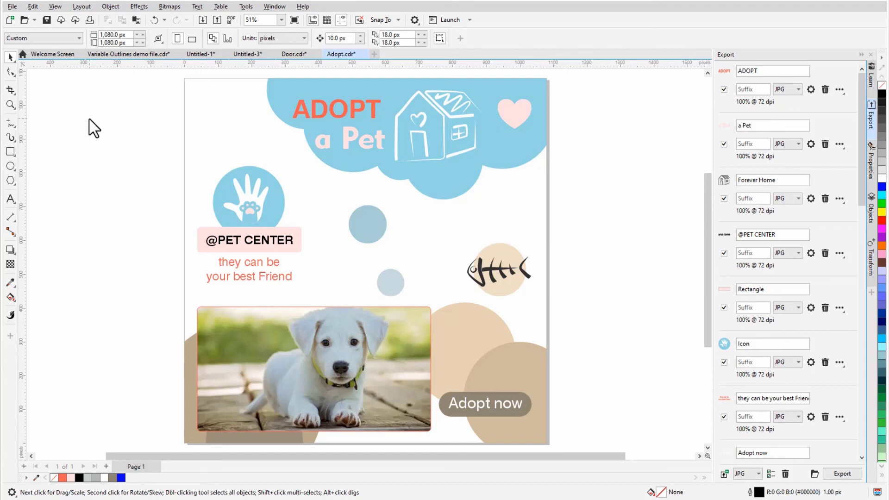
# - Set up a PNG - Portable Network Graphics export cropped to the page, and close it without exporting
pyautogui.click(12, 7)
pyautogui.click(95, 183)
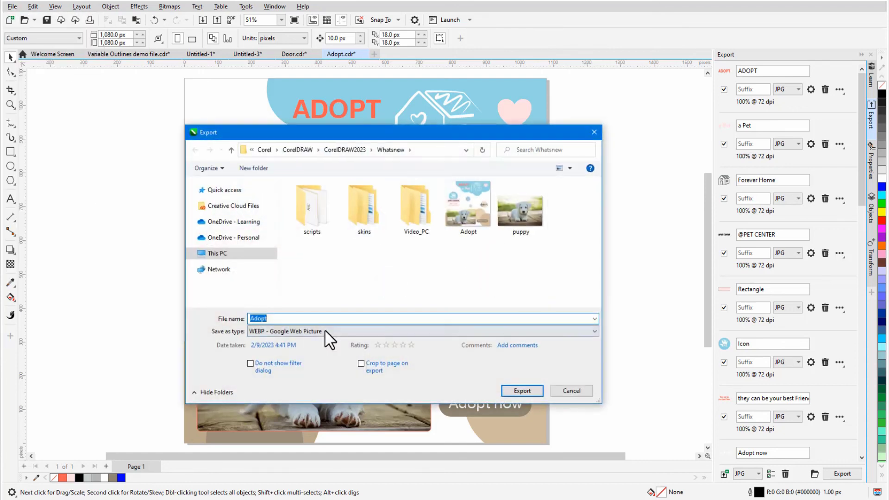
pyautogui.click(317, 326)
pyautogui.click(288, 115)
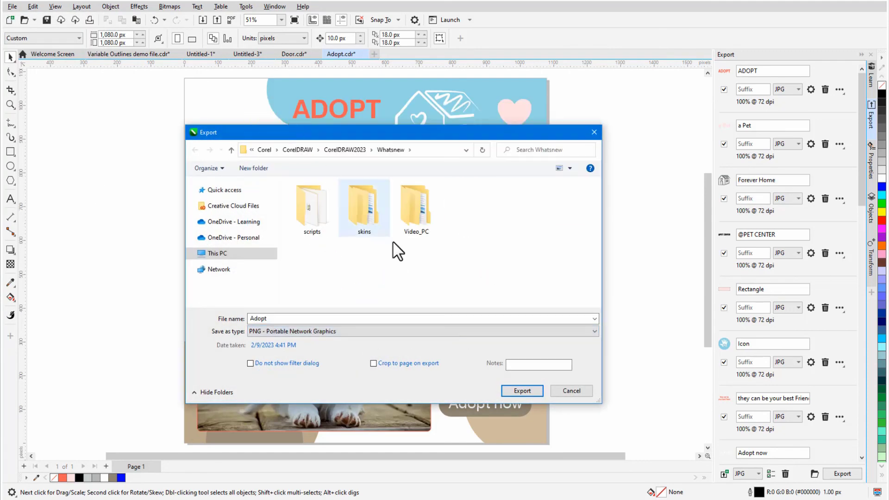
pyautogui.click(373, 363)
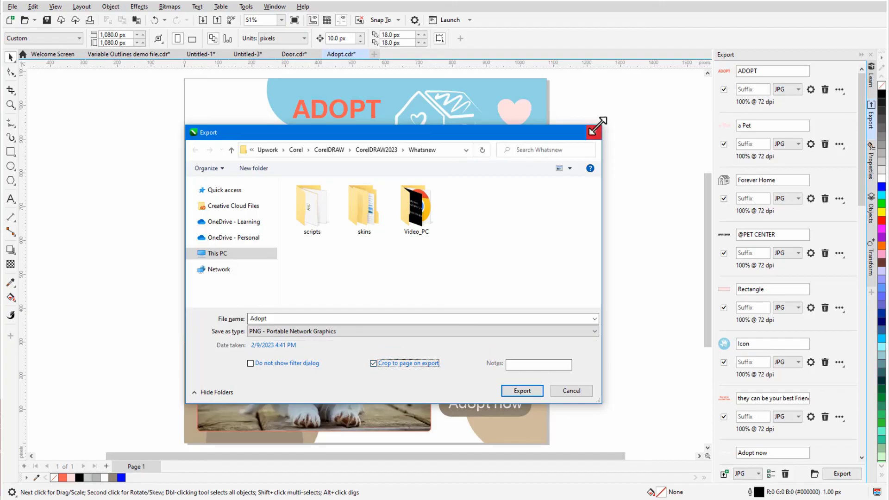
pyautogui.click(594, 133)
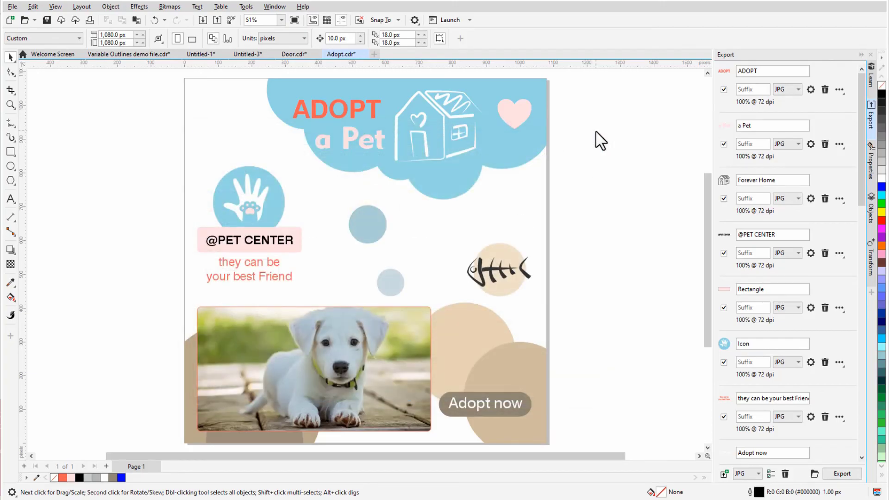